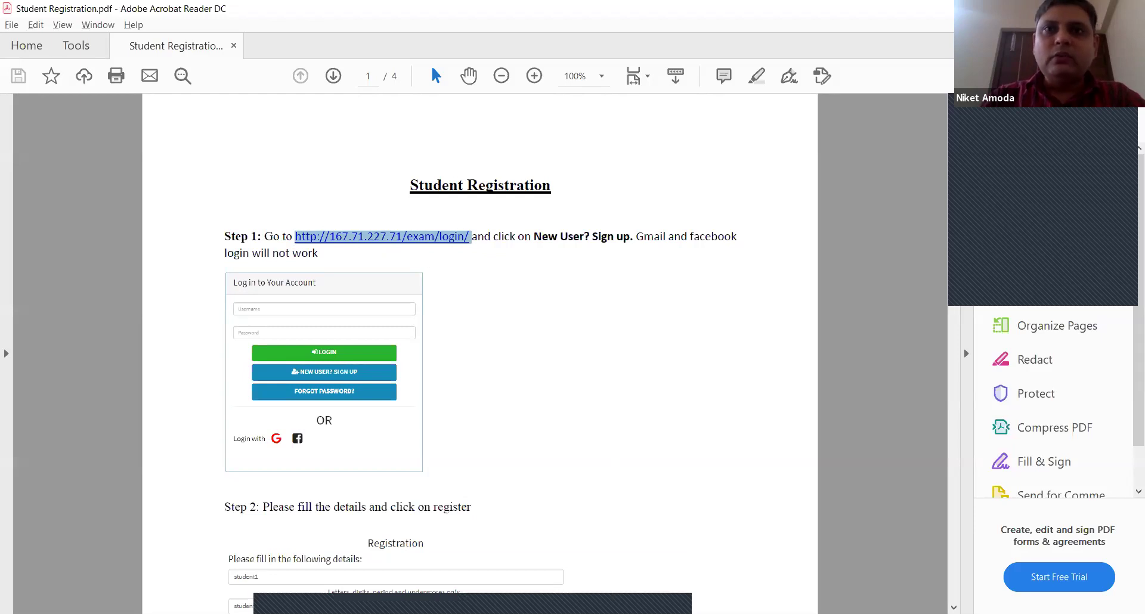
Leave the Acrobat registration guide and switch to the Yaksh login page in Edge.
{"action": "left_click", "coordinate": [635, 417]}
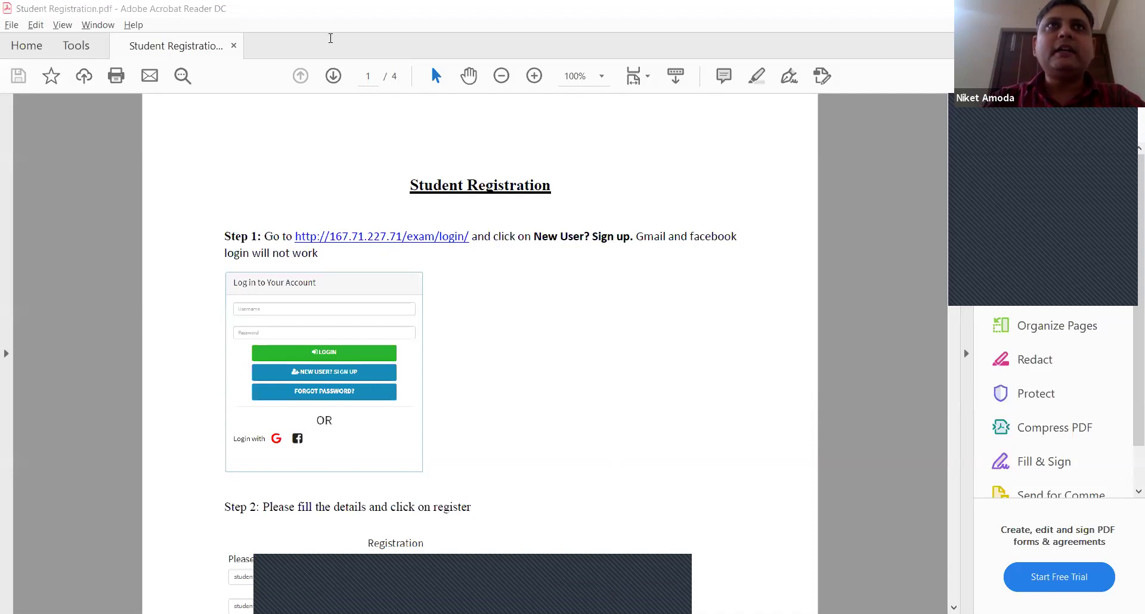
{"action": "key", "text": "alt+Tab"}
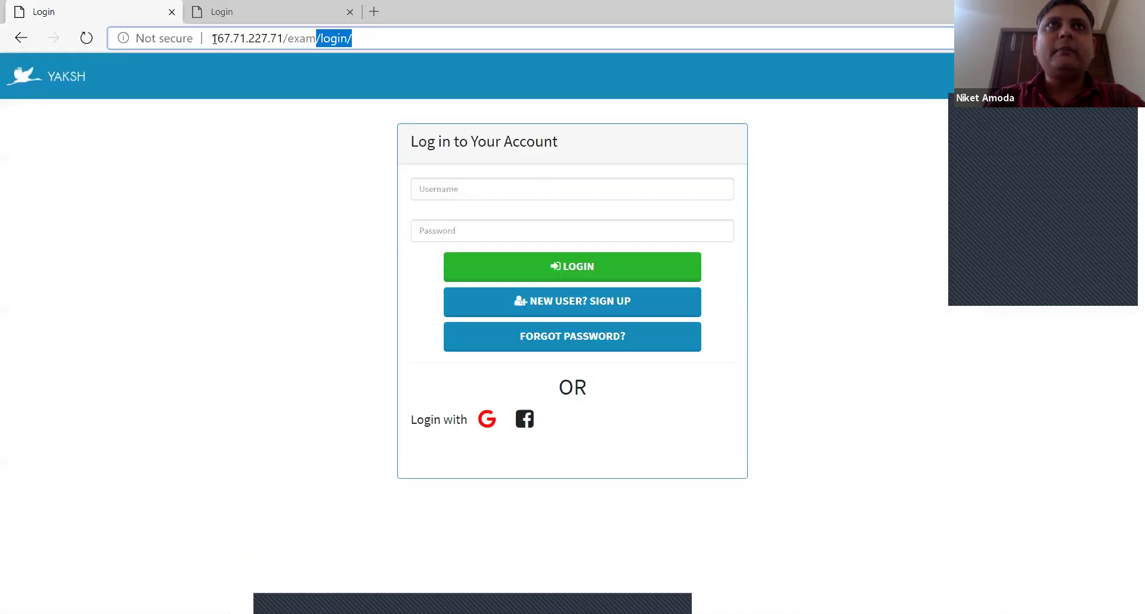
From the Yaksh login page at 167.71.227.71/exam/login/, open the NEW USER? SIGN UP registration form.
{"action": "left_click_drag", "start_coordinate": [213, 39], "coordinate": [215, 38]}
{"action": "left_click", "coordinate": [251, 158]}
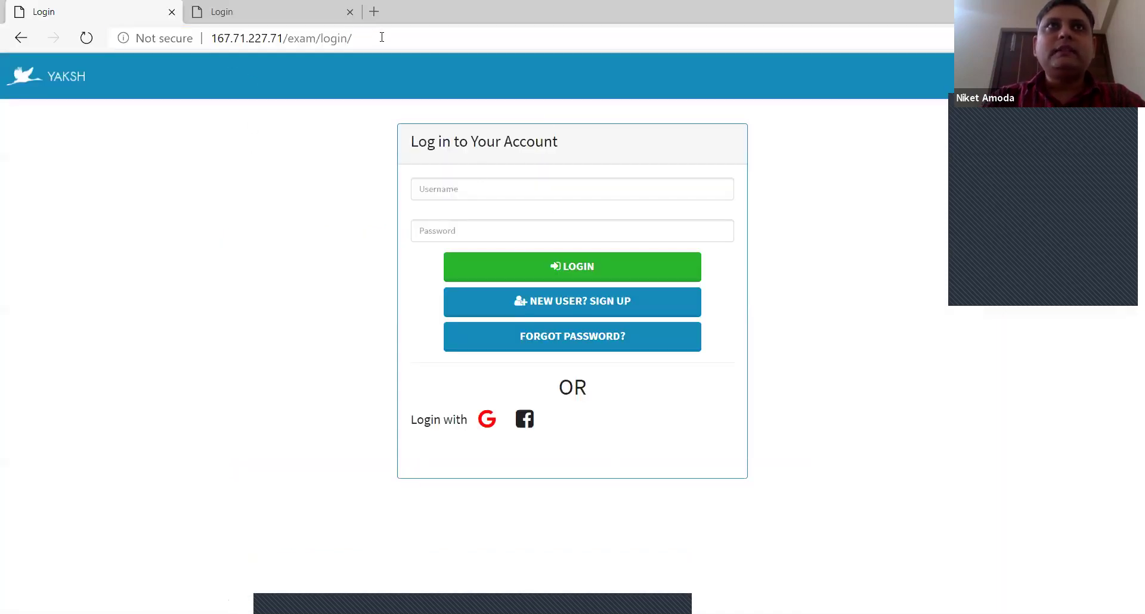
{"action": "key", "text": "ctrl+l"}
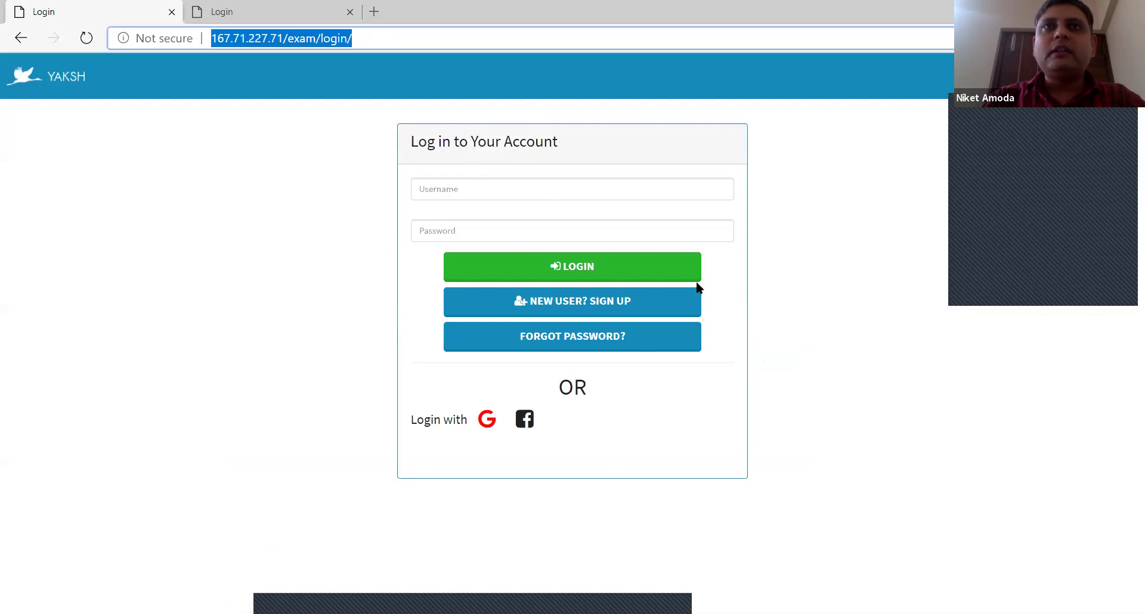
{"action": "left_click", "coordinate": [717, 139]}
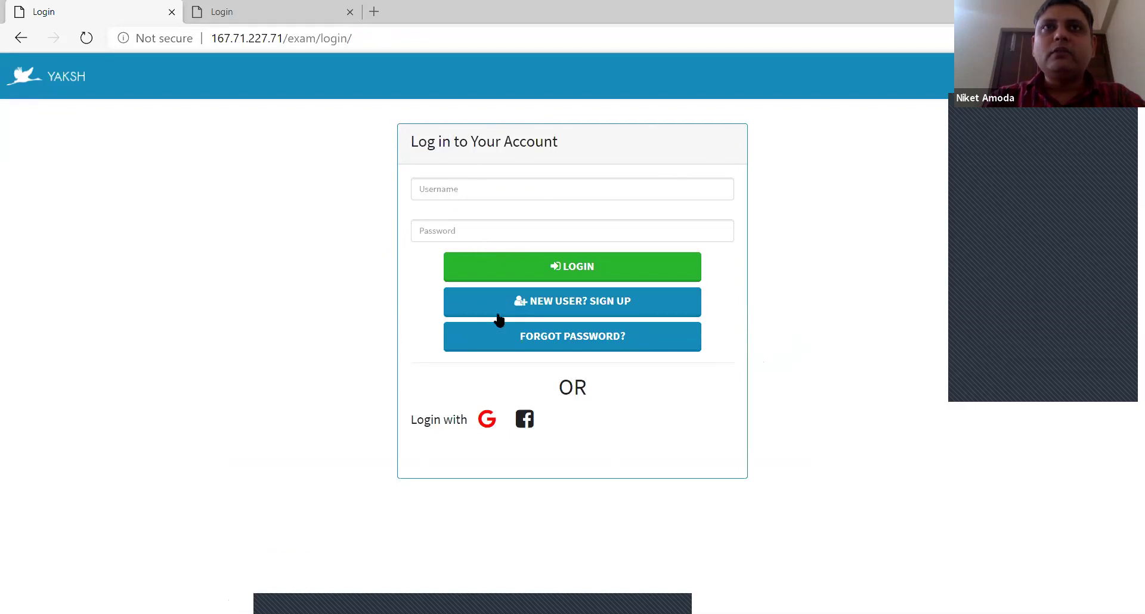
{"action": "left_click", "coordinate": [655, 301]}
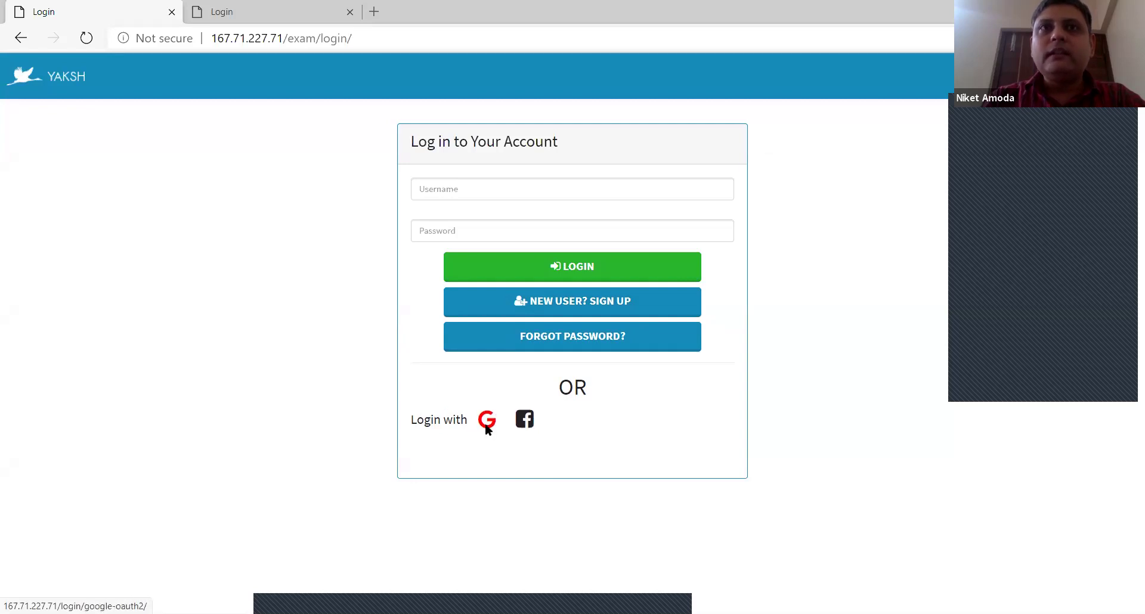
{"action": "left_click", "coordinate": [593, 302]}
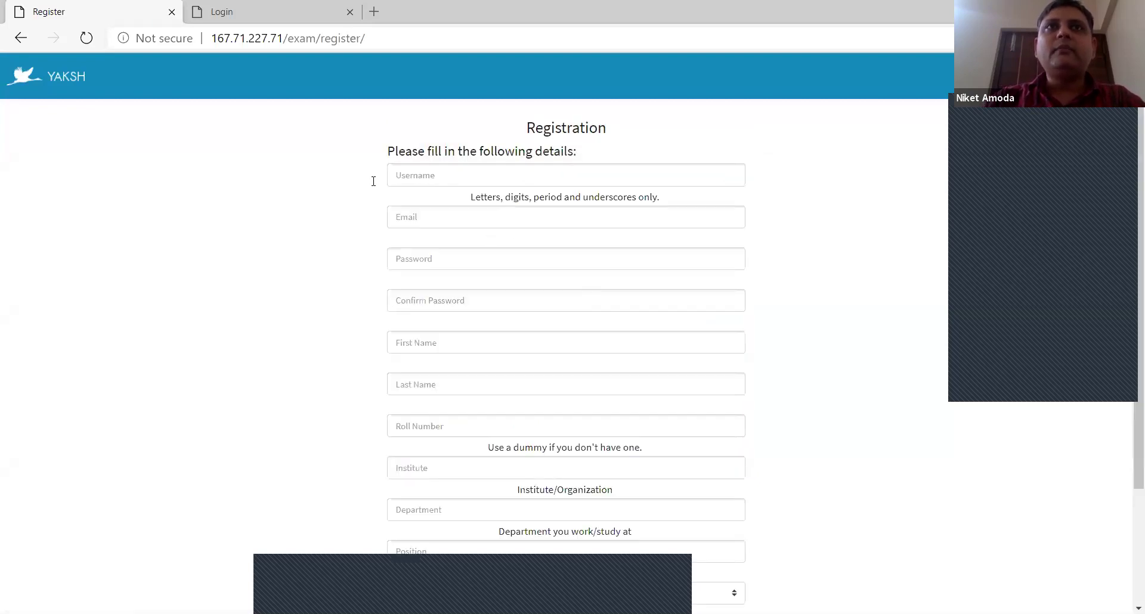
Enter student5 in the Username field of the Registration form.
{"action": "left_click", "coordinate": [406, 180]}
{"action": "type", "text": "st"}
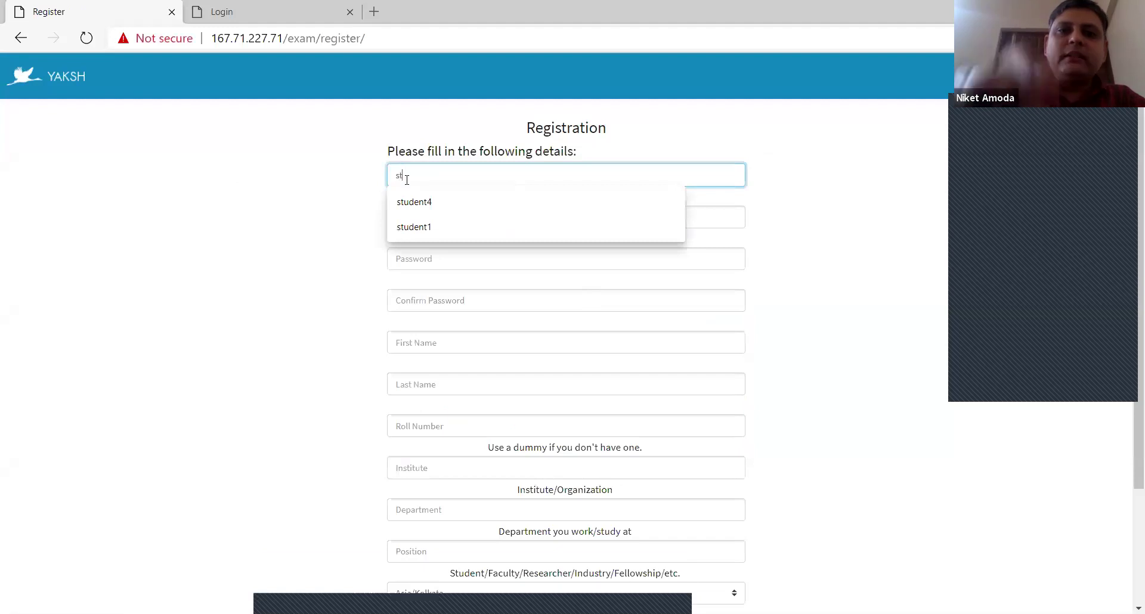
{"action": "type", "text": "ude"}
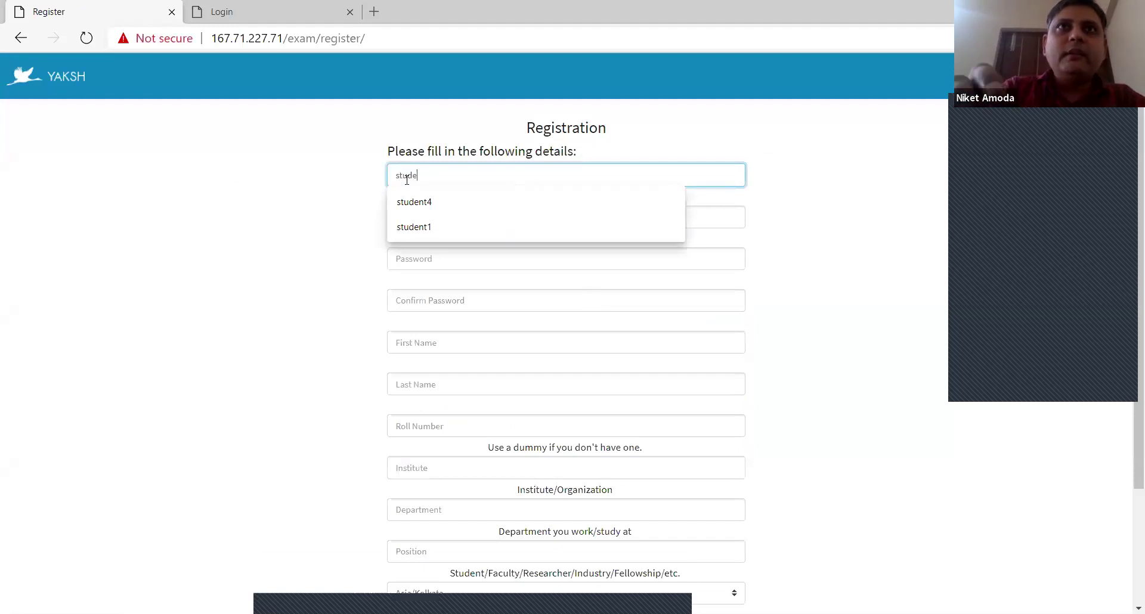
{"action": "type", "text": "nt5"}
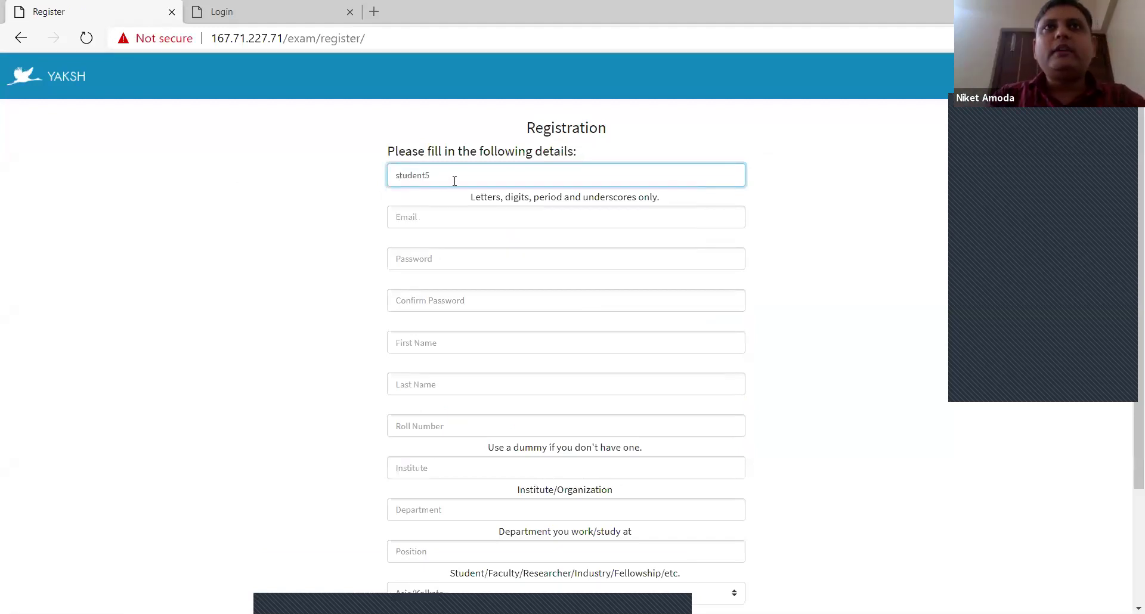
{"action": "left_click_drag", "start_coordinate": [430, 178], "coordinate": [418, 176]}
{"action": "double_click", "coordinate": [519, 174]}
{"action": "left_click", "coordinate": [519, 174]}
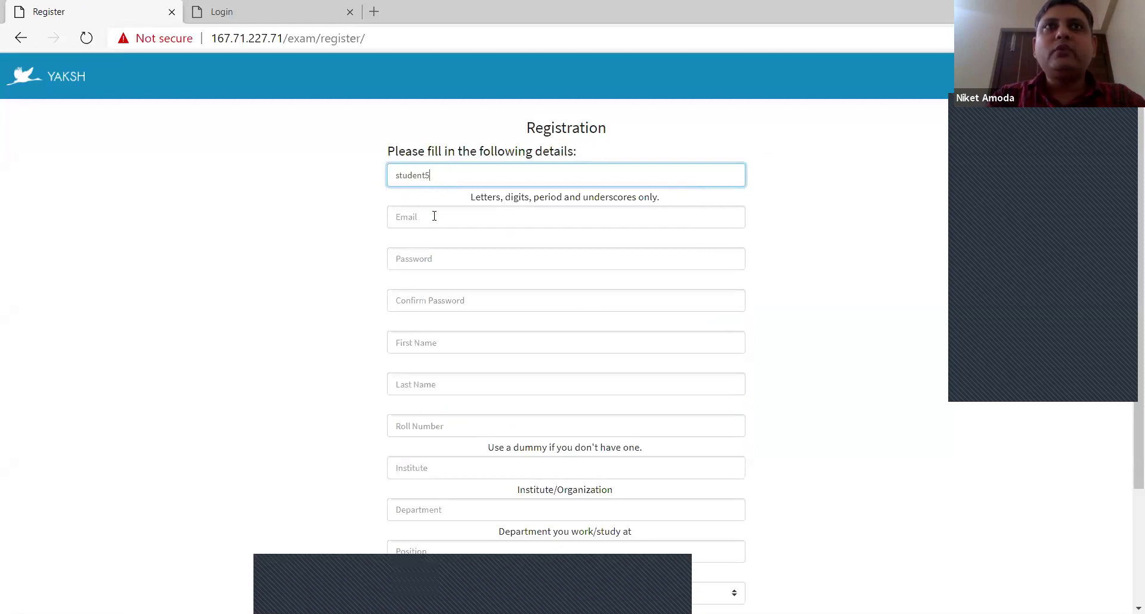
Move through the Email, Password and Confirm Password fields, returning to check the username.
{"action": "left_click", "coordinate": [396, 222]}
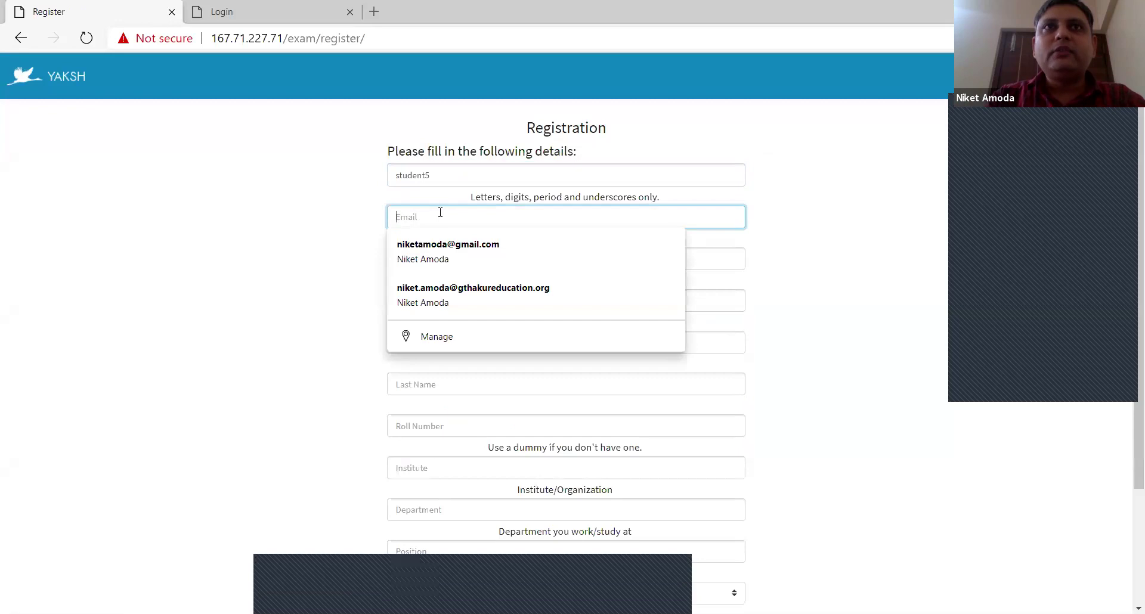
{"action": "left_click", "coordinate": [409, 215]}
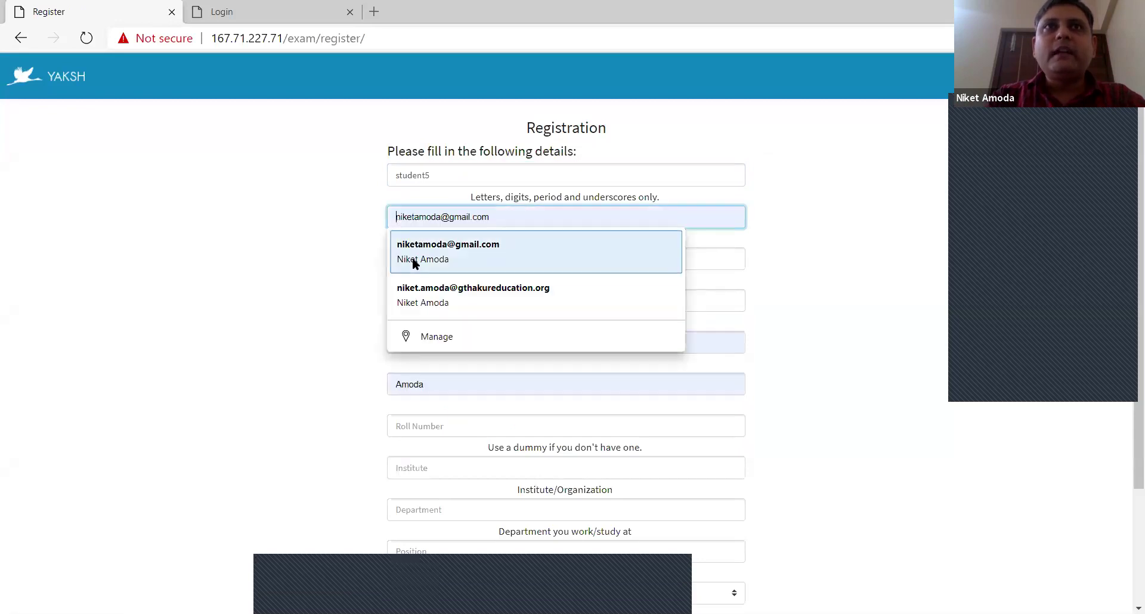
{"action": "key", "text": "Tab"}
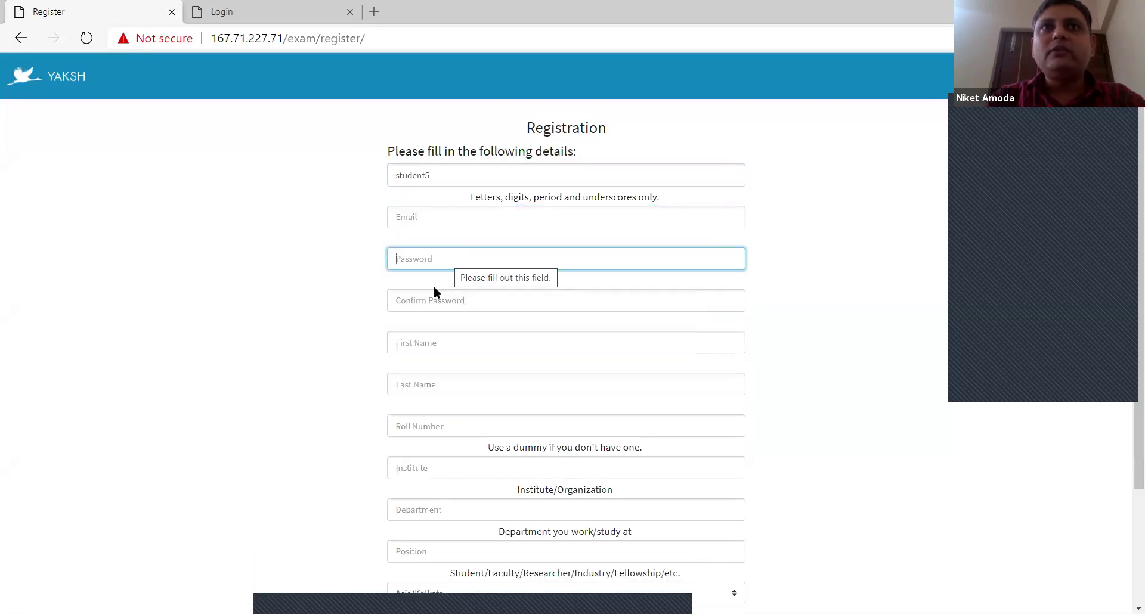
{"action": "key", "text": "Tab"}
{"action": "left_click", "coordinate": [447, 175]}
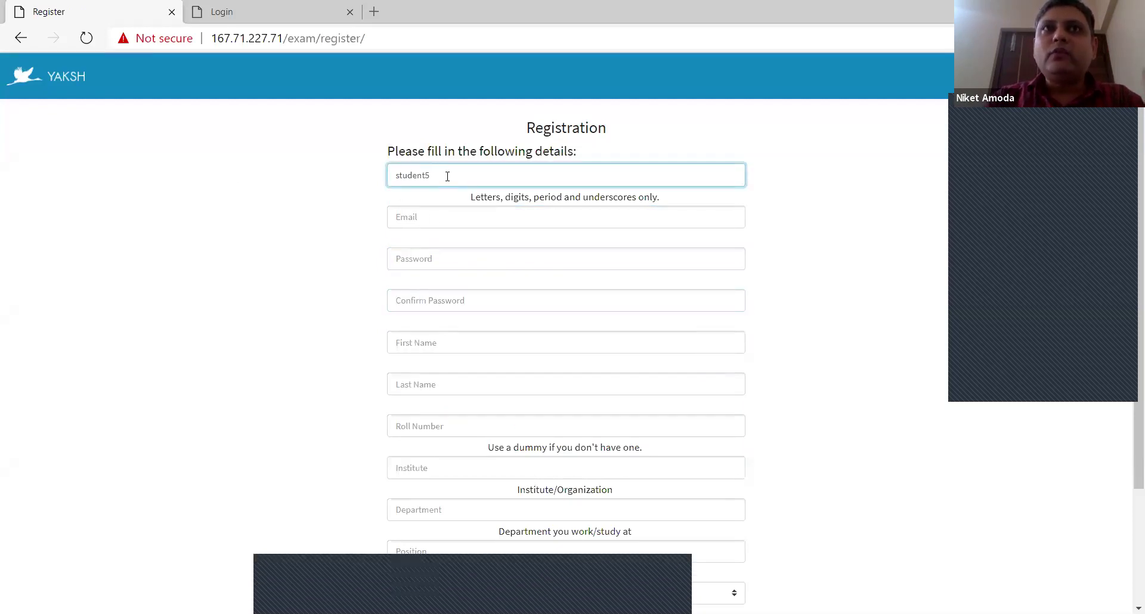
{"action": "double_click", "coordinate": [393, 174]}
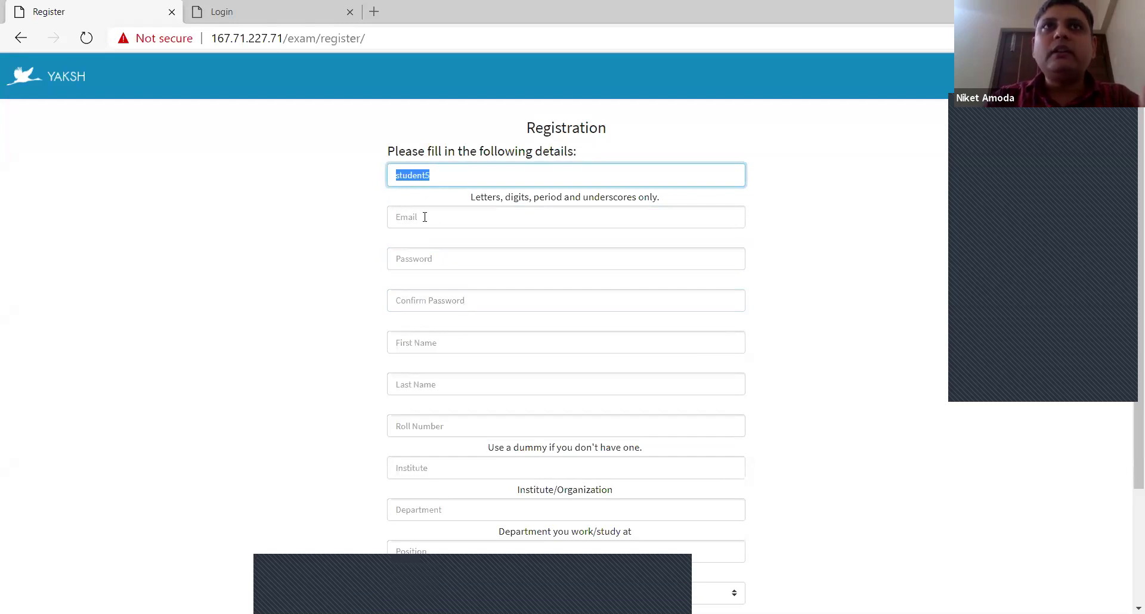
{"action": "key", "text": "Tab"}
{"action": "key", "text": "Tab"}
{"action": "left_click", "coordinate": [420, 179]}
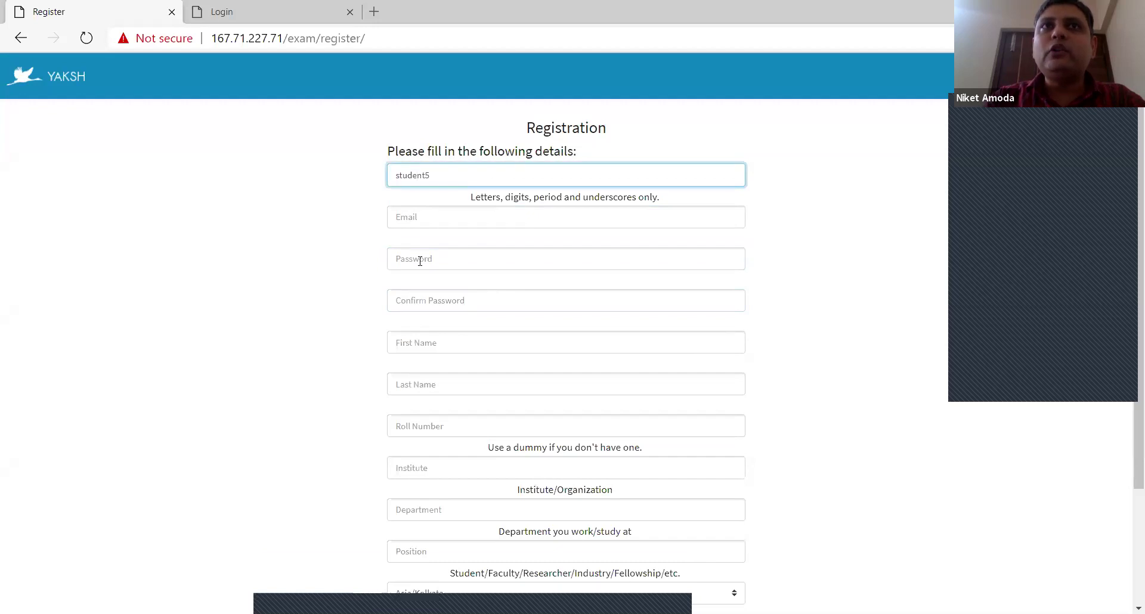
{"action": "key", "text": "Tab"}
Compare with the login tab, then return to the form's Password and First Name fields.
{"action": "left_click", "coordinate": [304, 9]}
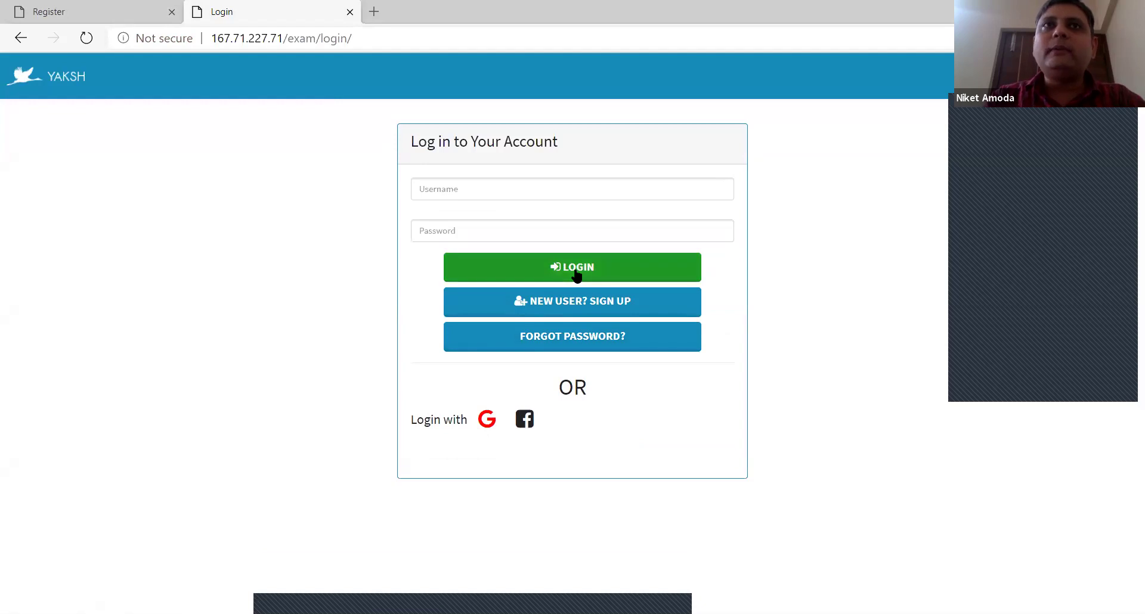
{"action": "left_click", "coordinate": [156, 7]}
{"action": "left_click_drag", "start_coordinate": [453, 171], "coordinate": [394, 175]}
{"action": "left_click", "coordinate": [391, 260]}
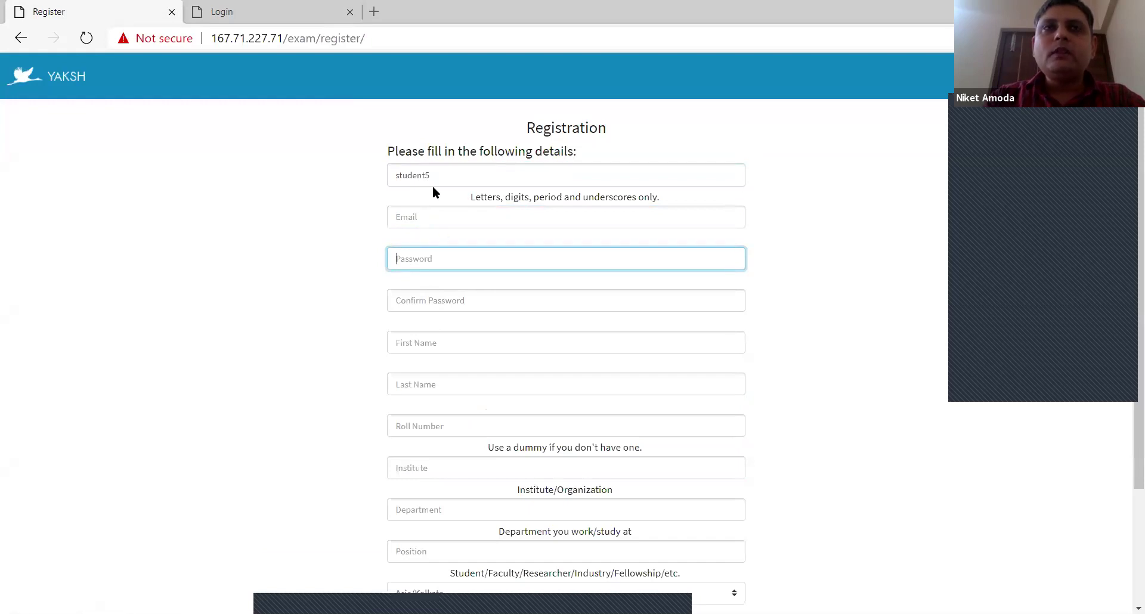
{"action": "left_click", "coordinate": [445, 343]}
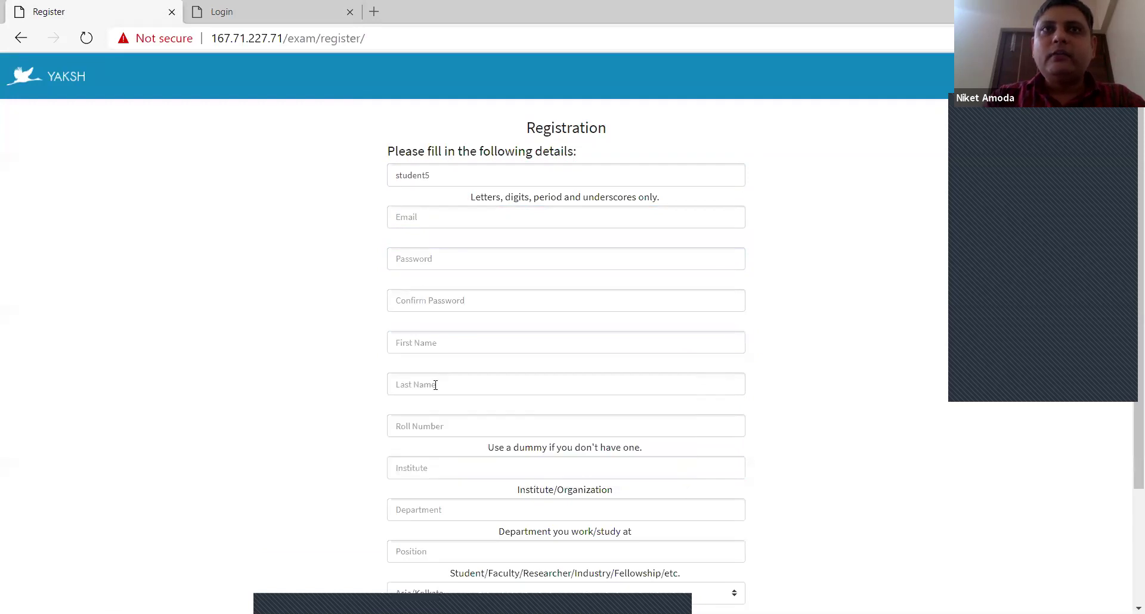
{"action": "scroll", "coordinate": [396, 343], "scroll_direction": "down", "scroll_amount": 2}
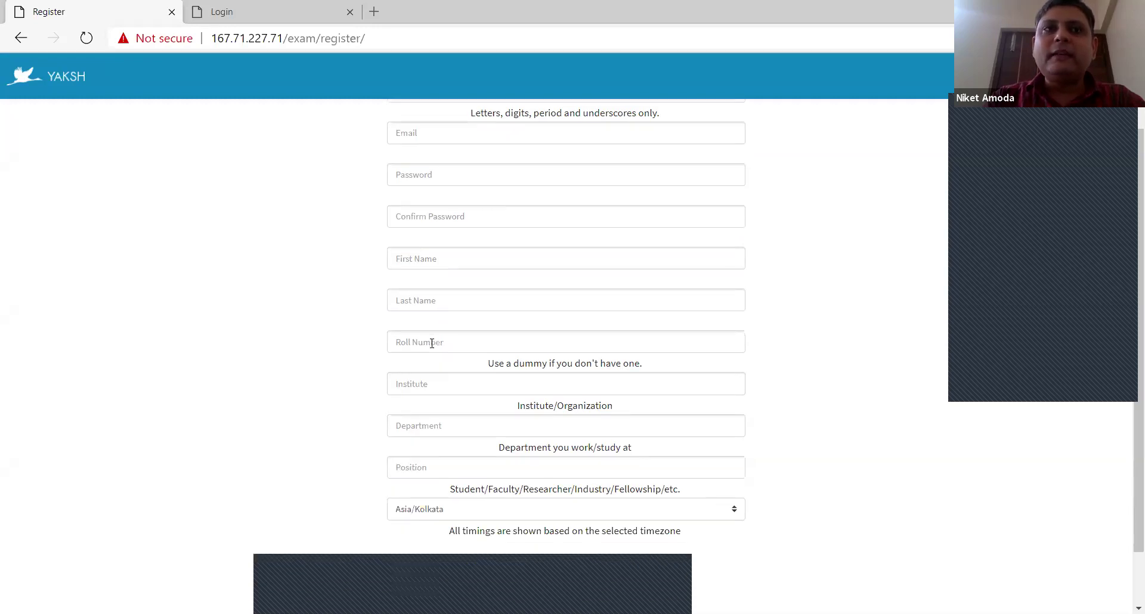
{"action": "left_click", "coordinate": [431, 344]}
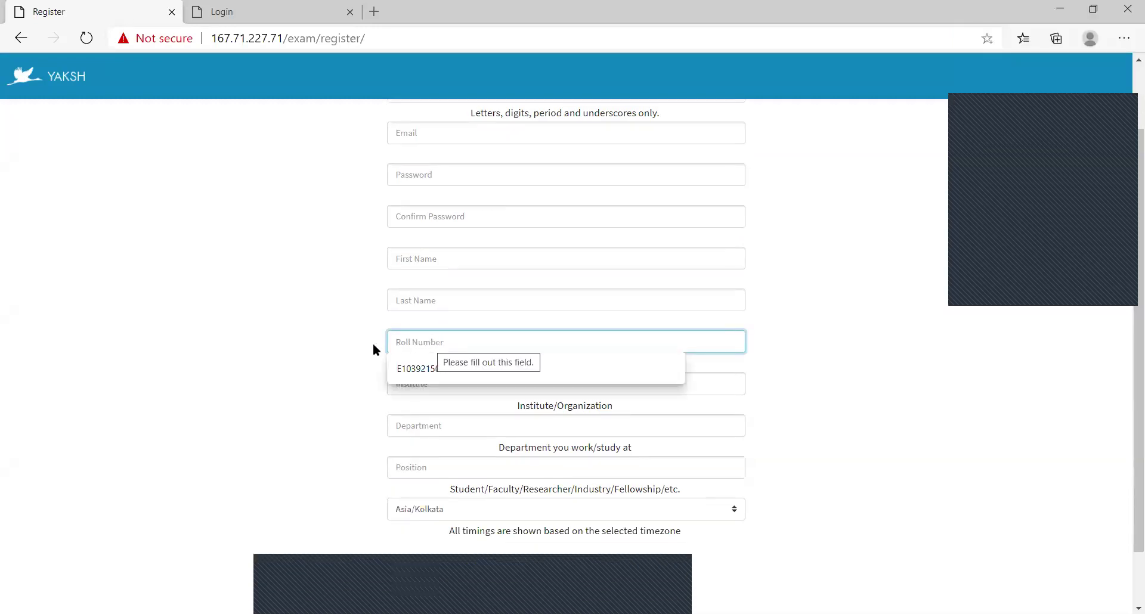
{"action": "key", "text": "Escape"}
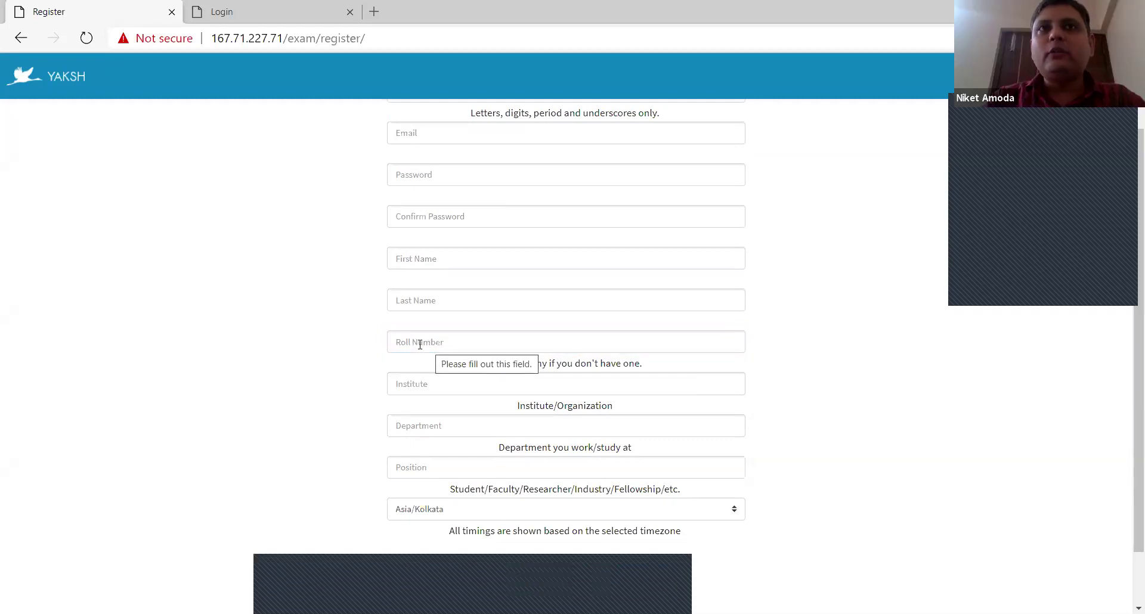
{"action": "left_click", "coordinate": [457, 344]}
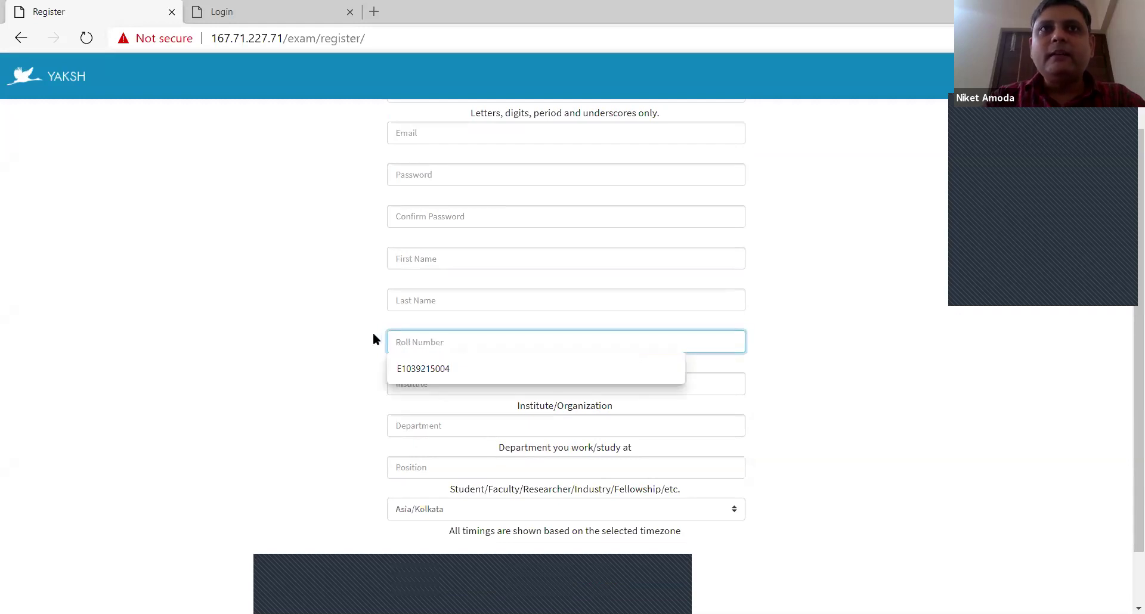
{"action": "left_click", "coordinate": [450, 387]}
{"action": "left_click", "coordinate": [373, 407]}
{"action": "left_click", "coordinate": [418, 426]}
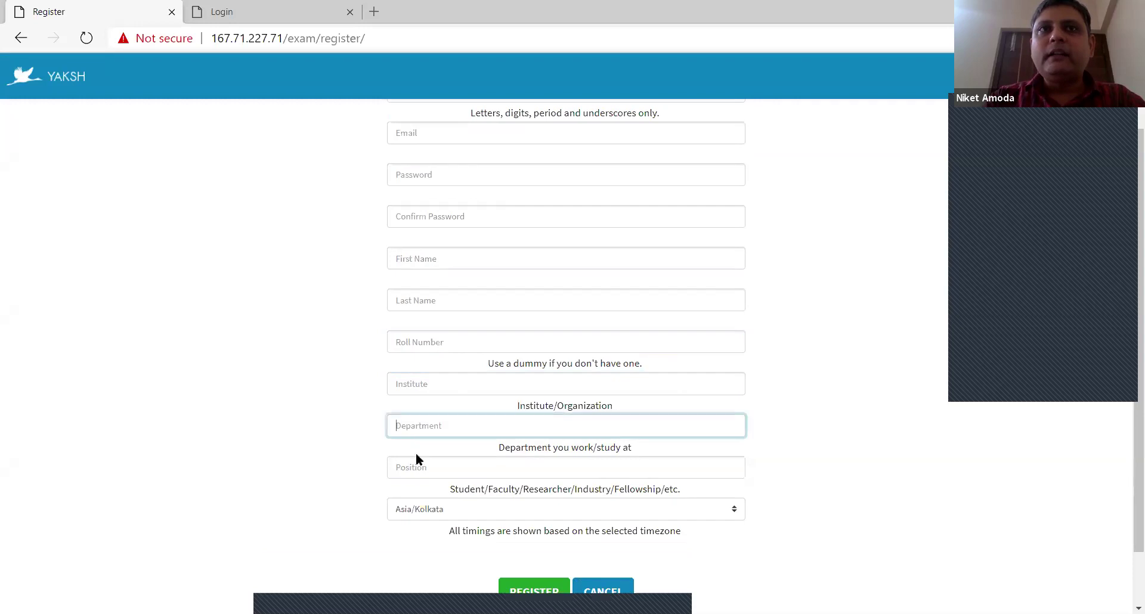
{"action": "left_click", "coordinate": [326, 500]}
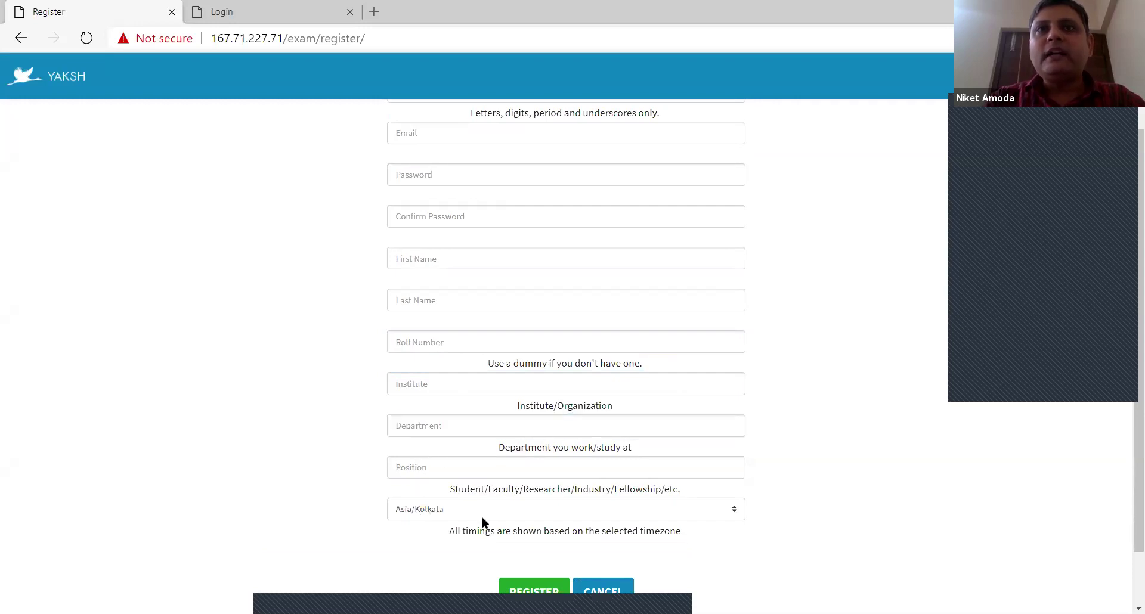
{"action": "scroll", "coordinate": [756, 555], "scroll_direction": "down", "scroll_amount": 1}
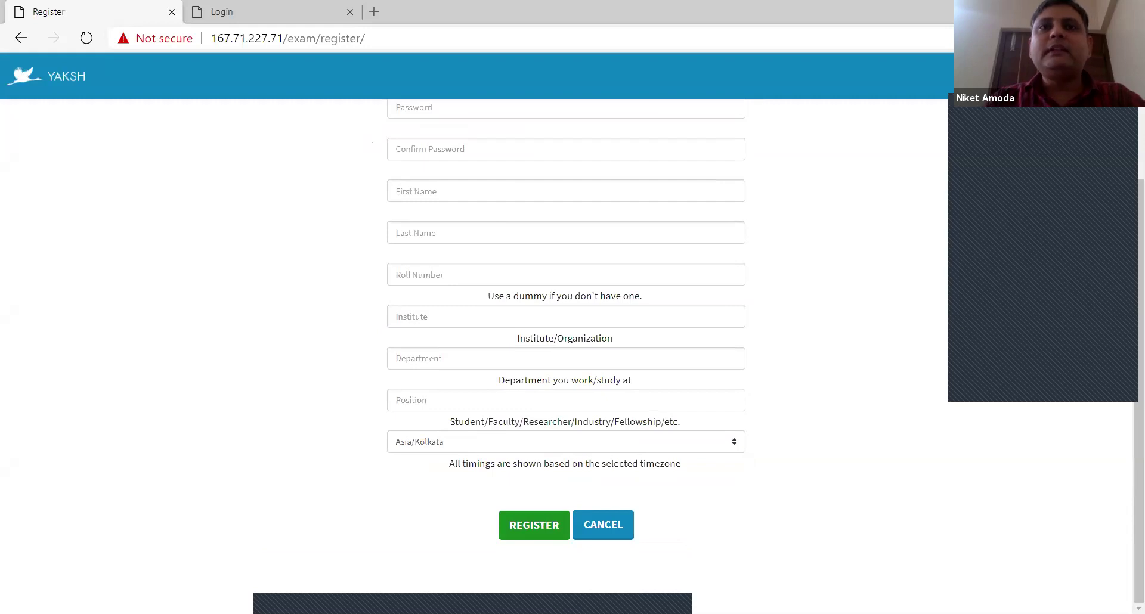
{"action": "scroll", "coordinate": [391, 572], "scroll_direction": "up", "scroll_amount": 3}
{"action": "scroll", "coordinate": [438, 348], "scroll_direction": "down", "scroll_amount": 2}
{"action": "scroll", "coordinate": [438, 348], "scroll_direction": "up", "scroll_amount": 1}
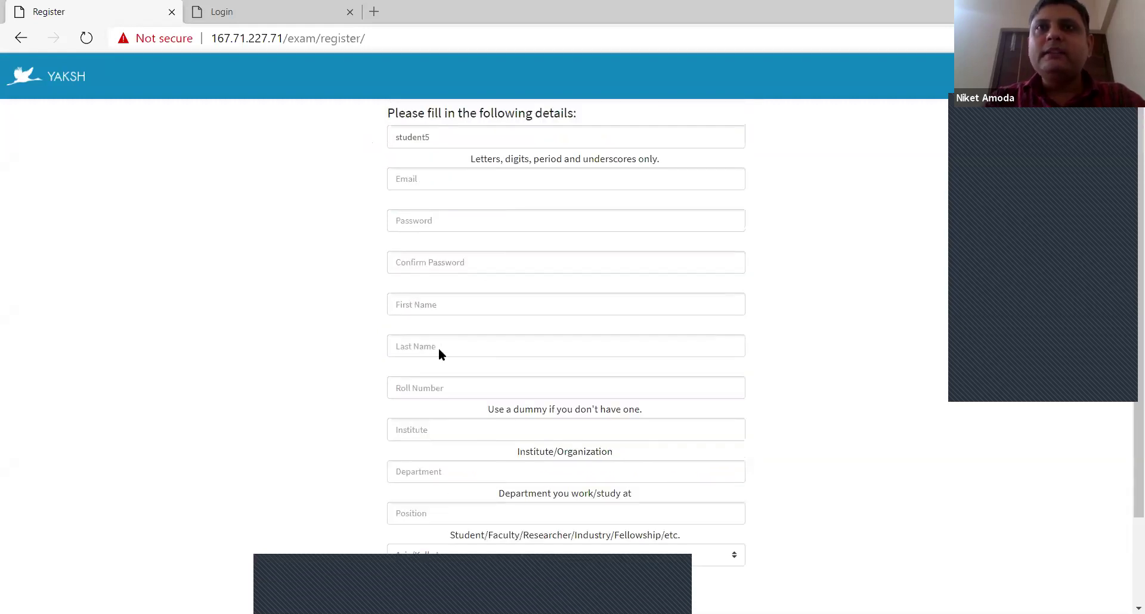
{"action": "scroll", "coordinate": [711, 419], "scroll_direction": "up", "scroll_amount": 1}
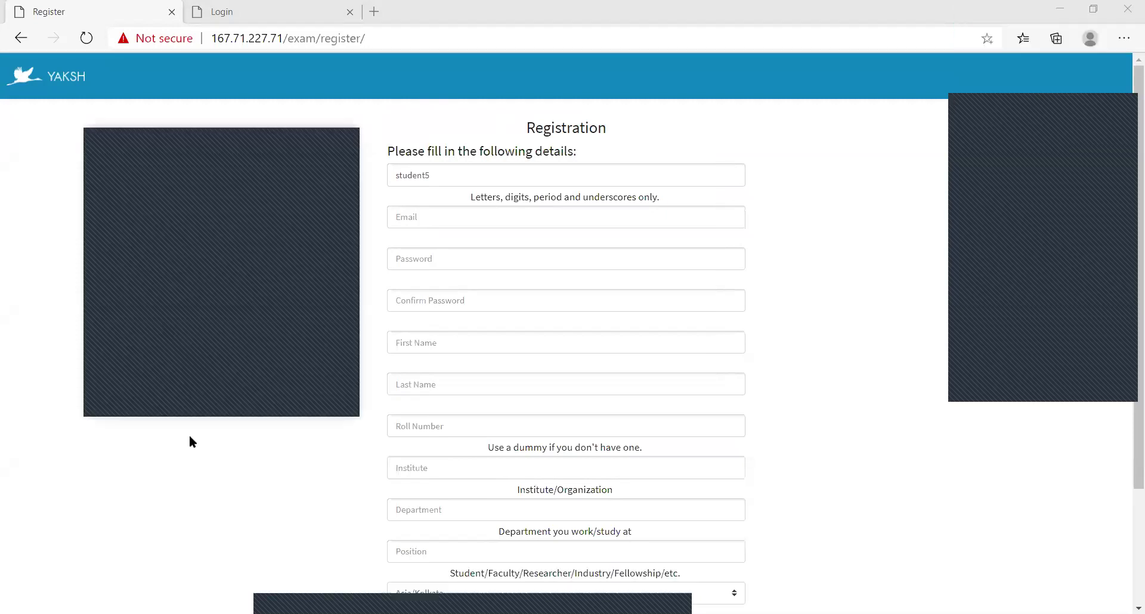
{"action": "scroll", "coordinate": [706, 487], "scroll_direction": "down", "scroll_amount": 3}
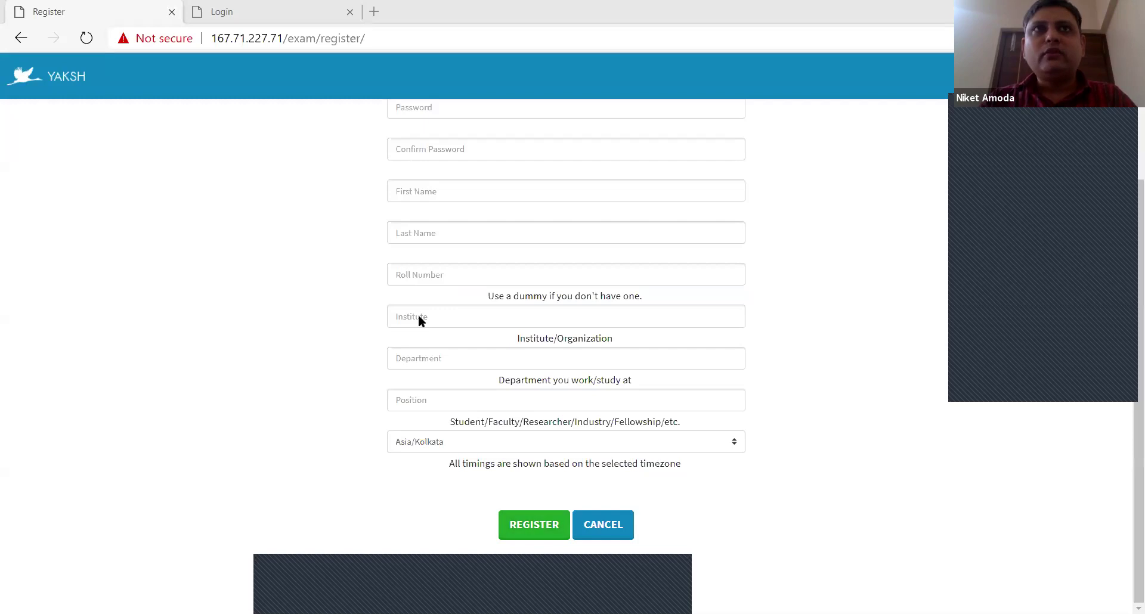
{"action": "scroll", "coordinate": [402, 507], "scroll_direction": "up", "scroll_amount": 1}
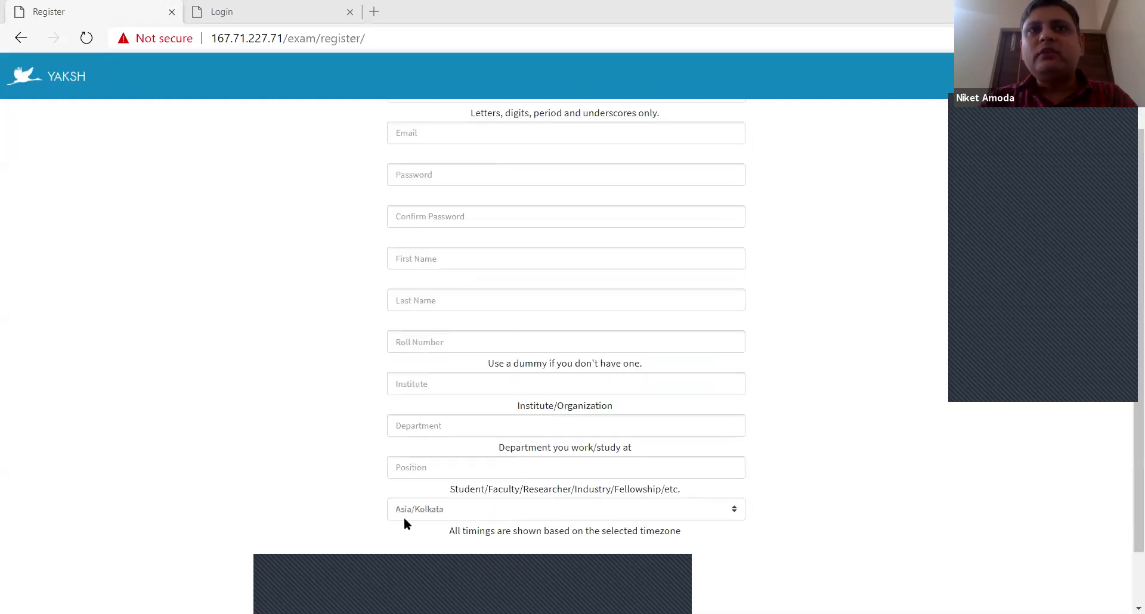
{"action": "scroll", "coordinate": [416, 517], "scroll_direction": "down", "scroll_amount": 1}
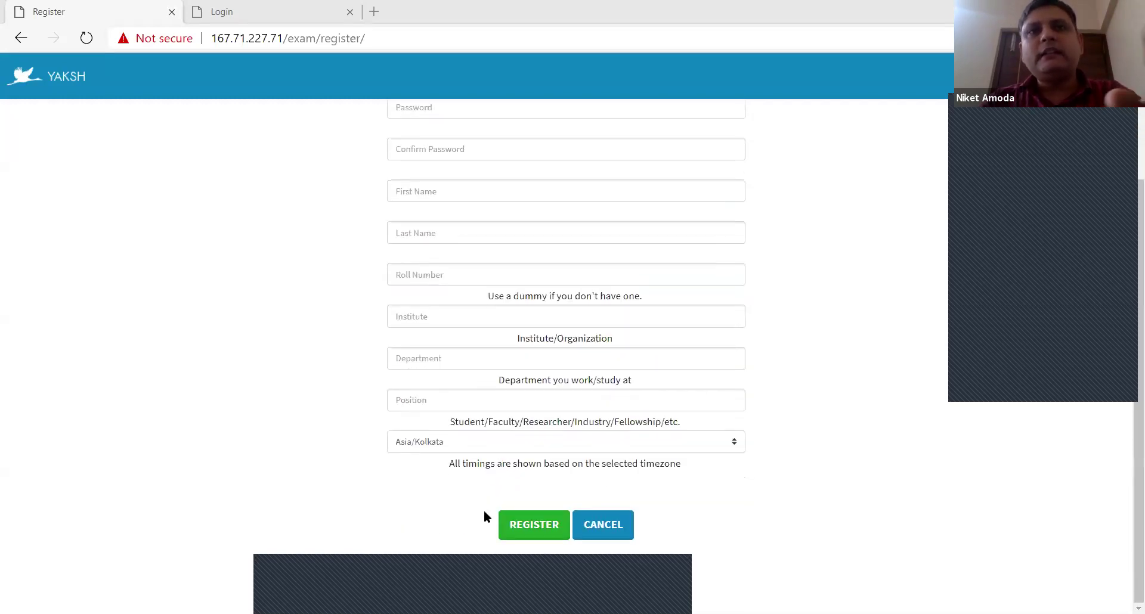
{"action": "left_click", "coordinate": [514, 521]}
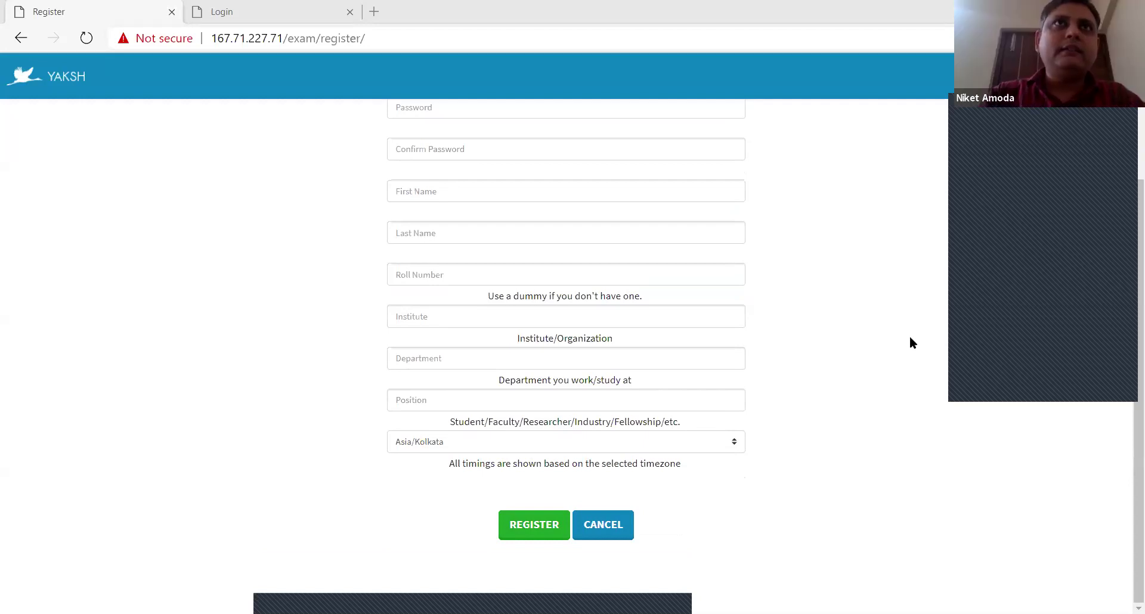
{"action": "key", "text": "ctrl+l"}
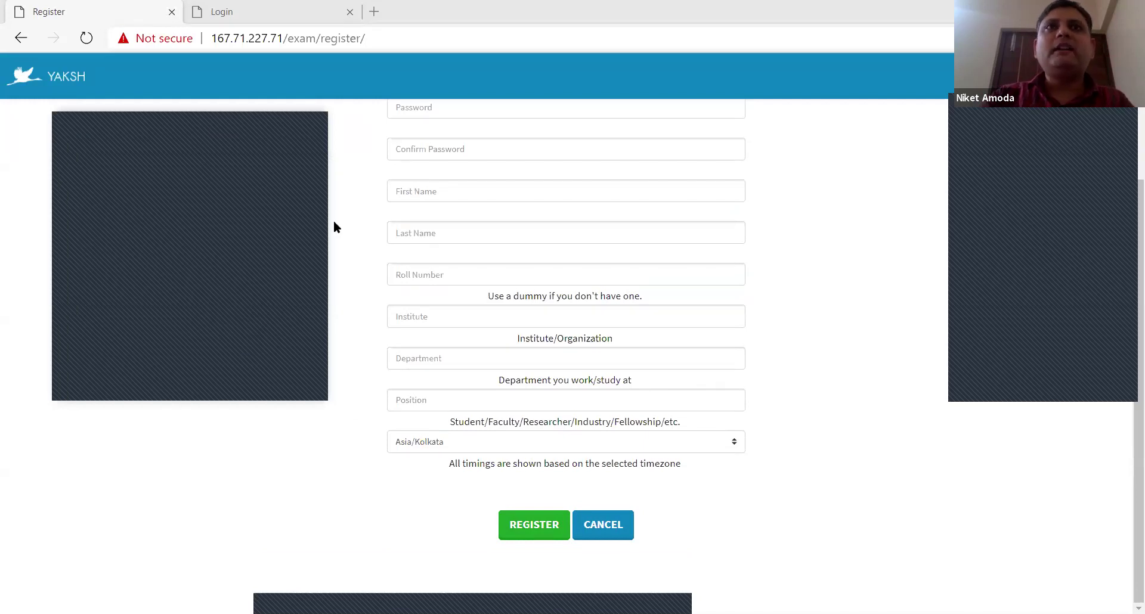
{"action": "scroll", "coordinate": [374, 411], "scroll_direction": "up", "scroll_amount": 3}
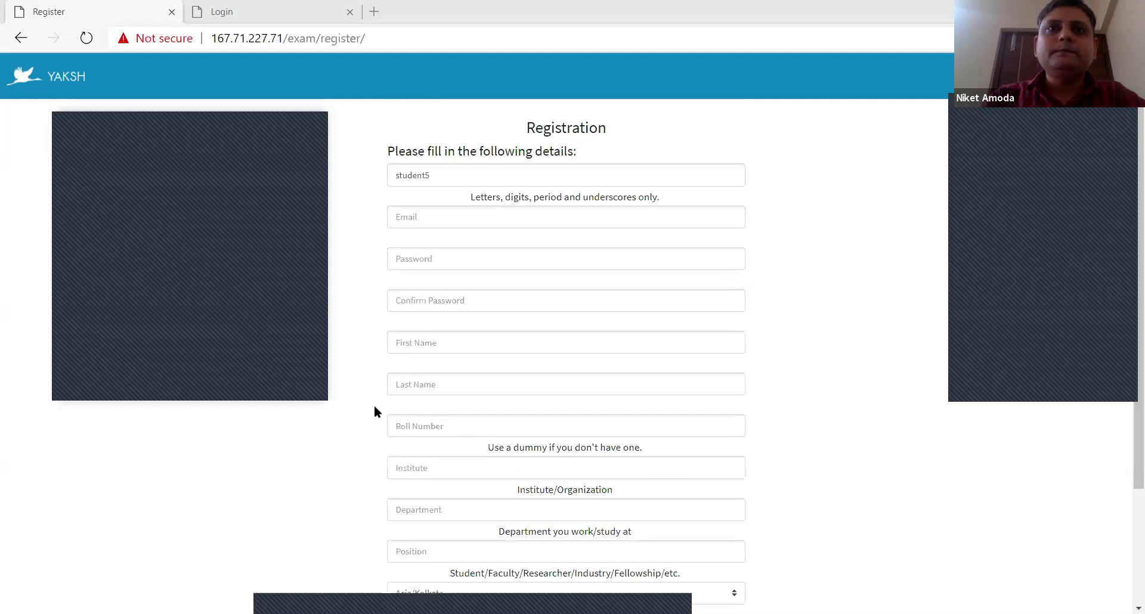
{"action": "scroll", "coordinate": [374, 411], "scroll_direction": "down", "scroll_amount": 3}
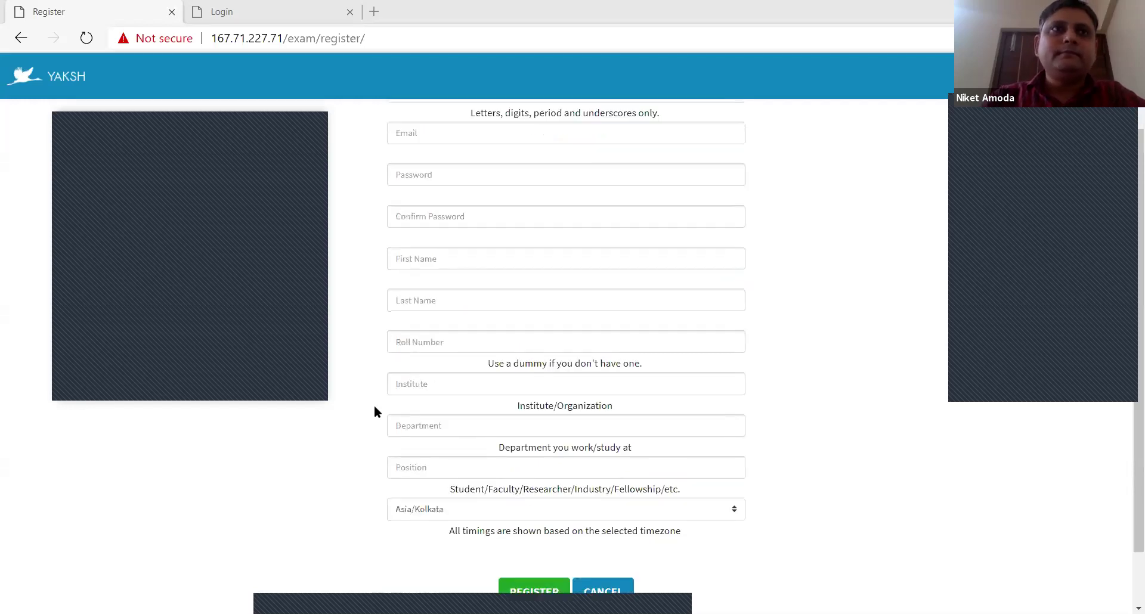
{"action": "scroll", "coordinate": [374, 408], "scroll_direction": "up", "scroll_amount": 2}
{"action": "scroll", "coordinate": [375, 408], "scroll_direction": "down", "scroll_amount": 2}
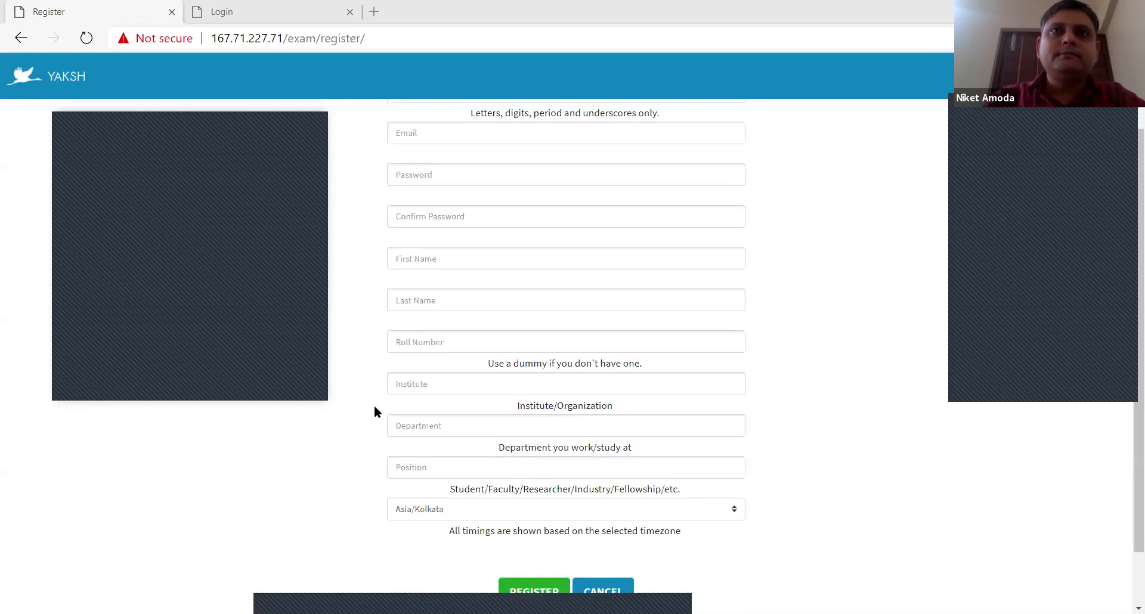
{"action": "scroll", "coordinate": [374, 408], "scroll_direction": "up", "scroll_amount": 2}
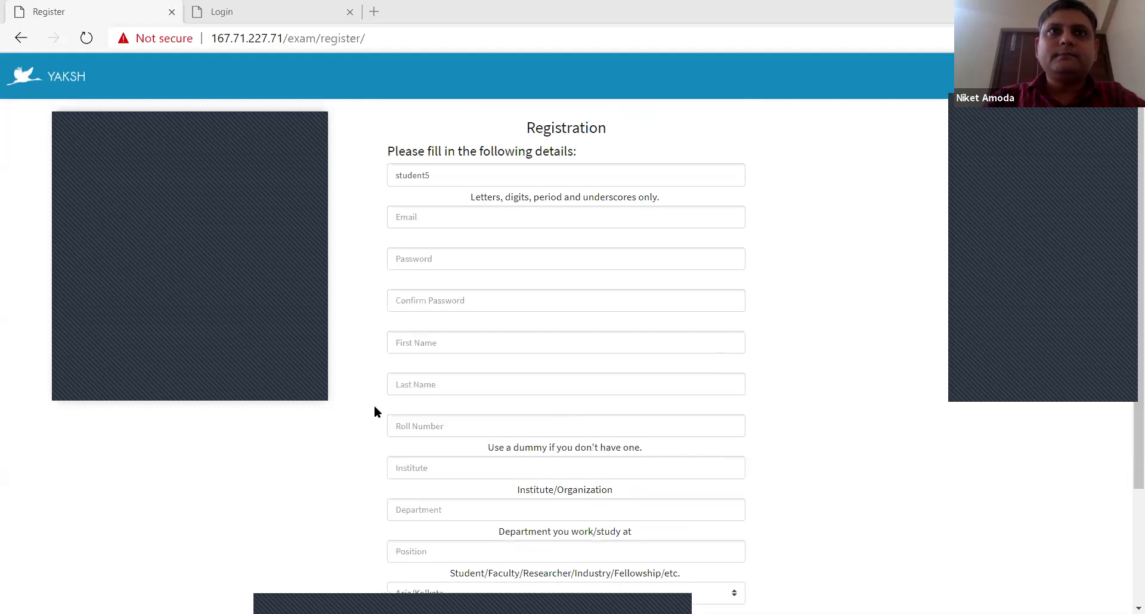
{"action": "scroll", "coordinate": [374, 409], "scroll_direction": "down", "scroll_amount": 3}
{"action": "scroll", "coordinate": [374, 409], "scroll_direction": "up", "scroll_amount": 2}
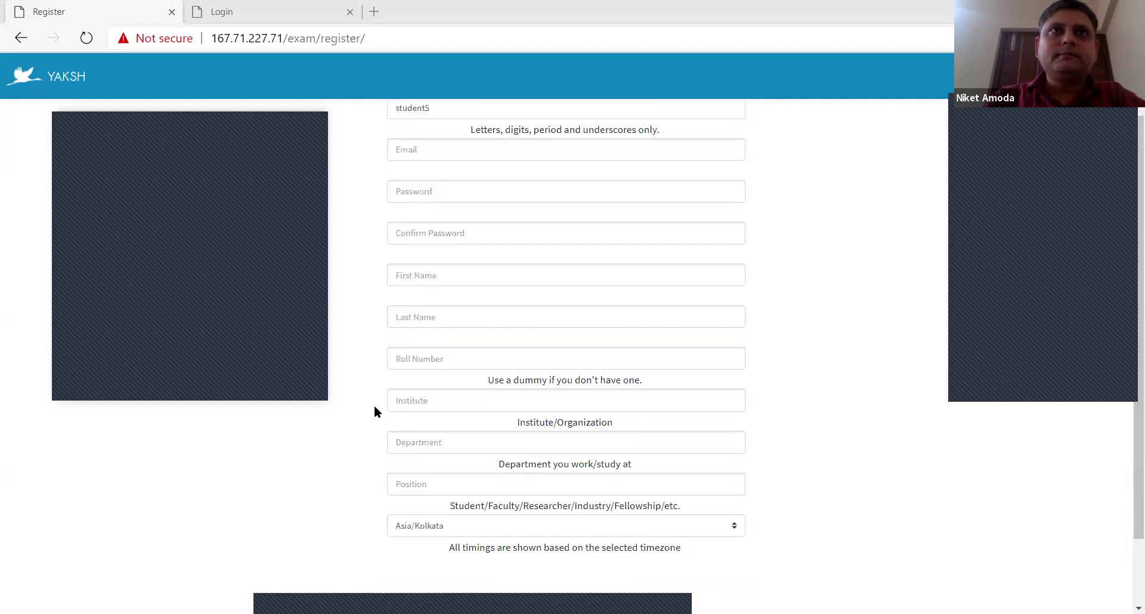
{"action": "scroll", "coordinate": [374, 406], "scroll_direction": "up", "scroll_amount": 1}
{"action": "scroll", "coordinate": [374, 405], "scroll_direction": "down", "scroll_amount": 2}
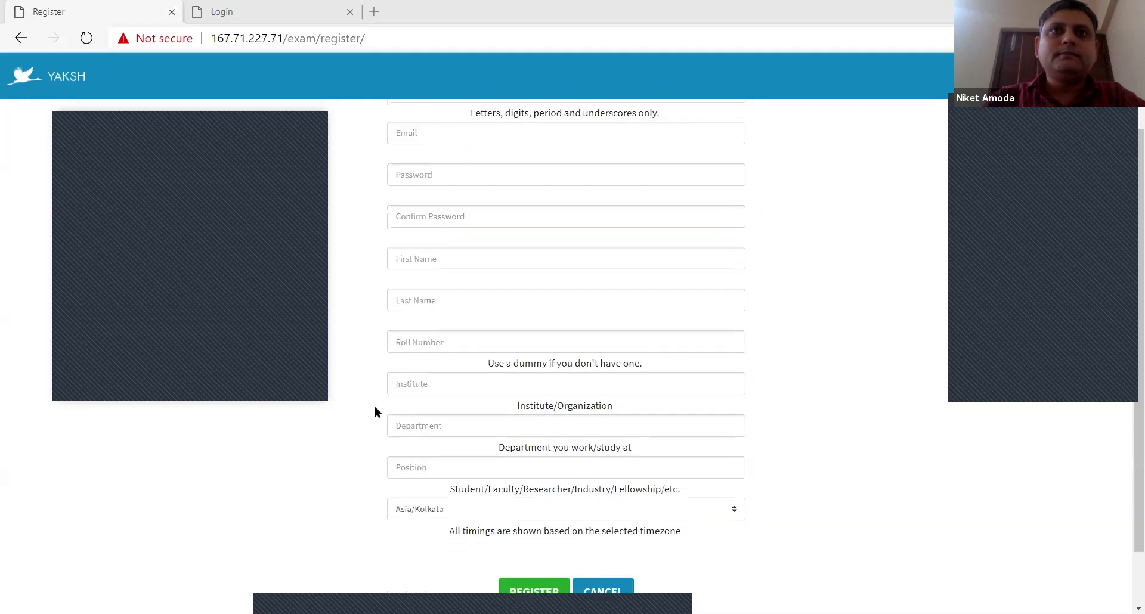
{"action": "scroll", "coordinate": [373, 411], "scroll_direction": "down", "scroll_amount": 1}
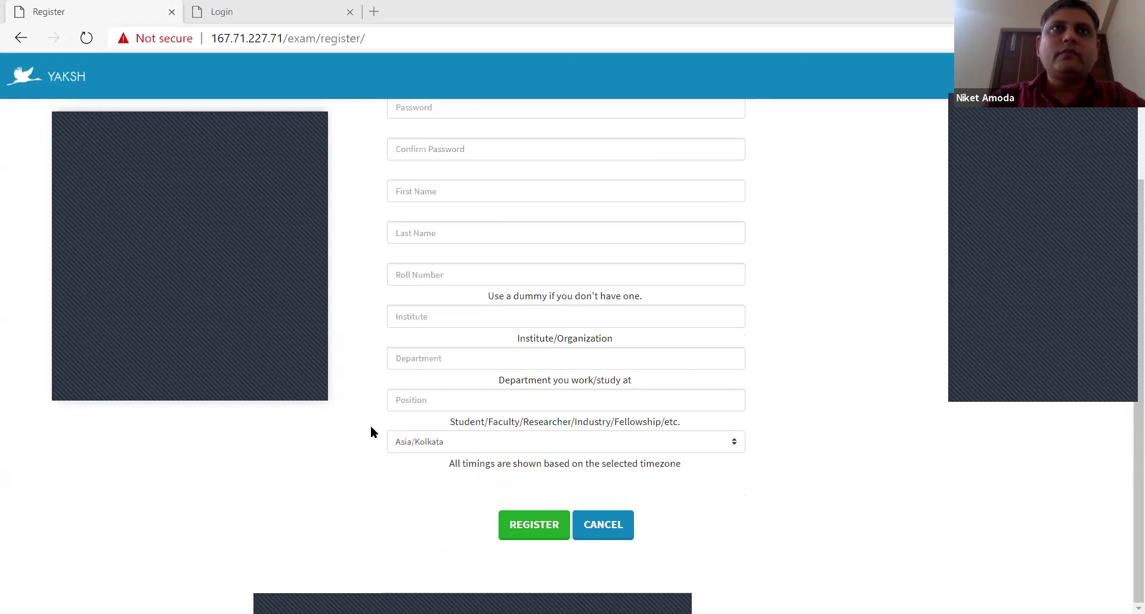
{"action": "scroll", "coordinate": [370, 432], "scroll_direction": "up", "scroll_amount": 3}
{"action": "scroll", "coordinate": [371, 431], "scroll_direction": "down", "scroll_amount": 3}
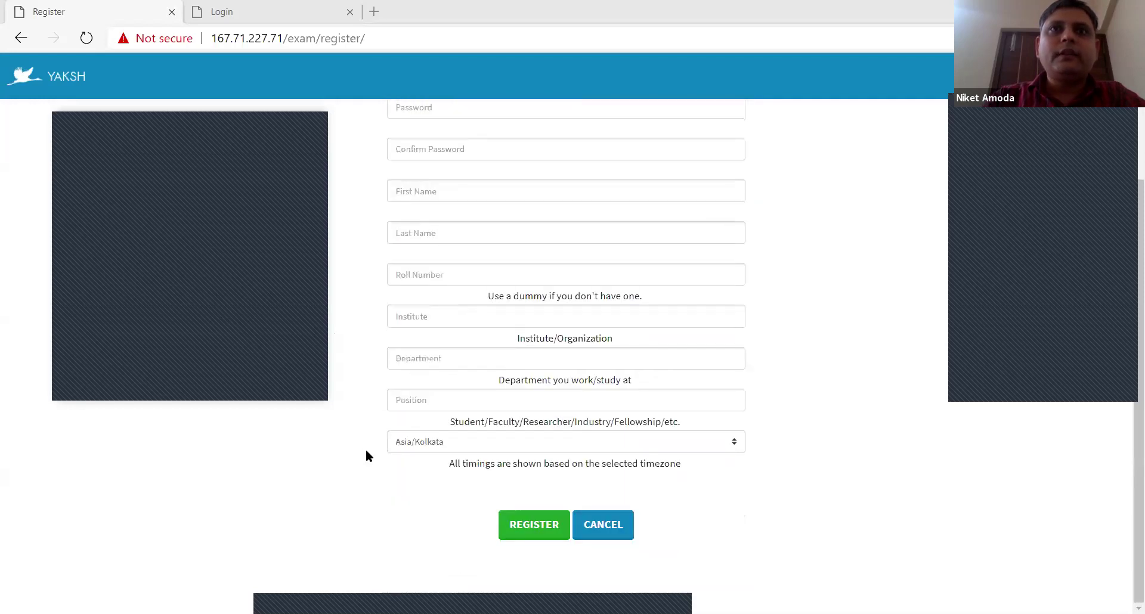
{"action": "scroll", "coordinate": [366, 452], "scroll_direction": "up", "scroll_amount": 2}
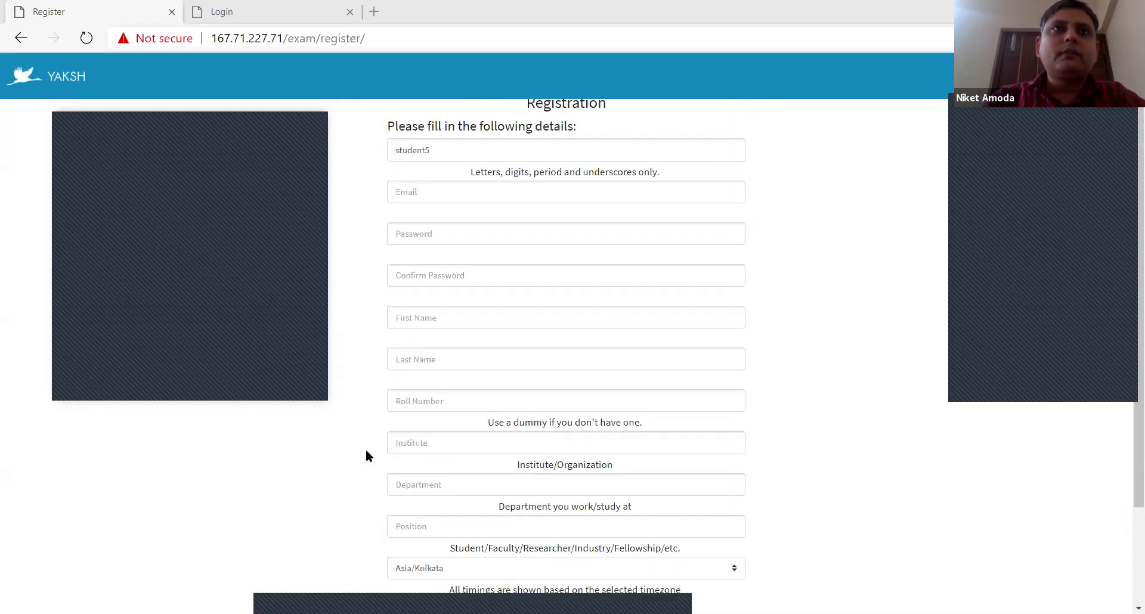
{"action": "scroll", "coordinate": [366, 456], "scroll_direction": "down", "scroll_amount": 1}
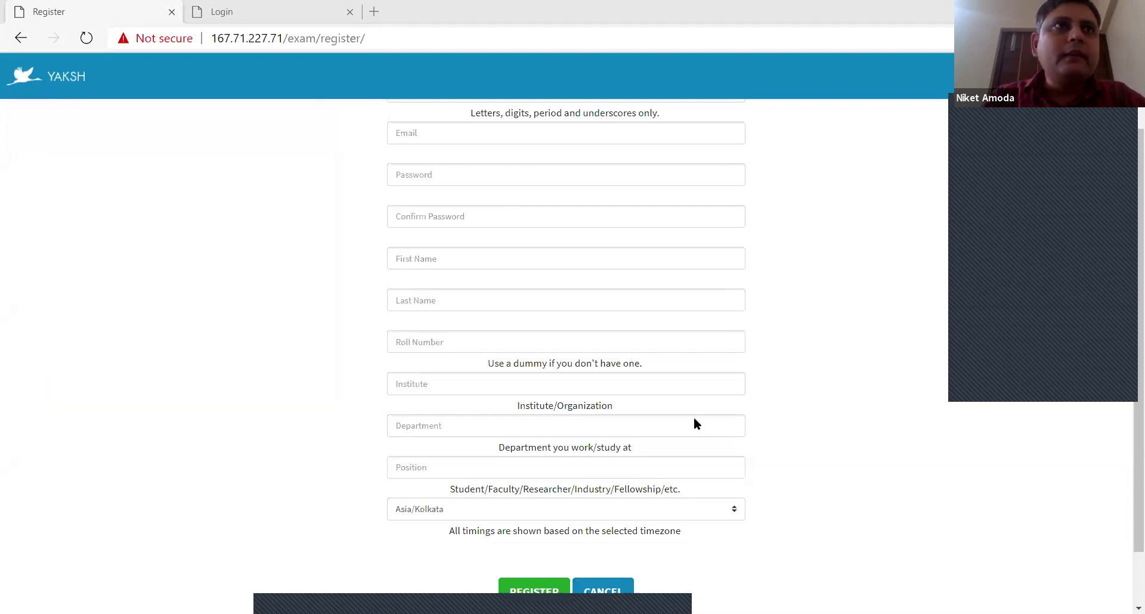
{"action": "scroll", "coordinate": [695, 419], "scroll_direction": "up", "scroll_amount": 2}
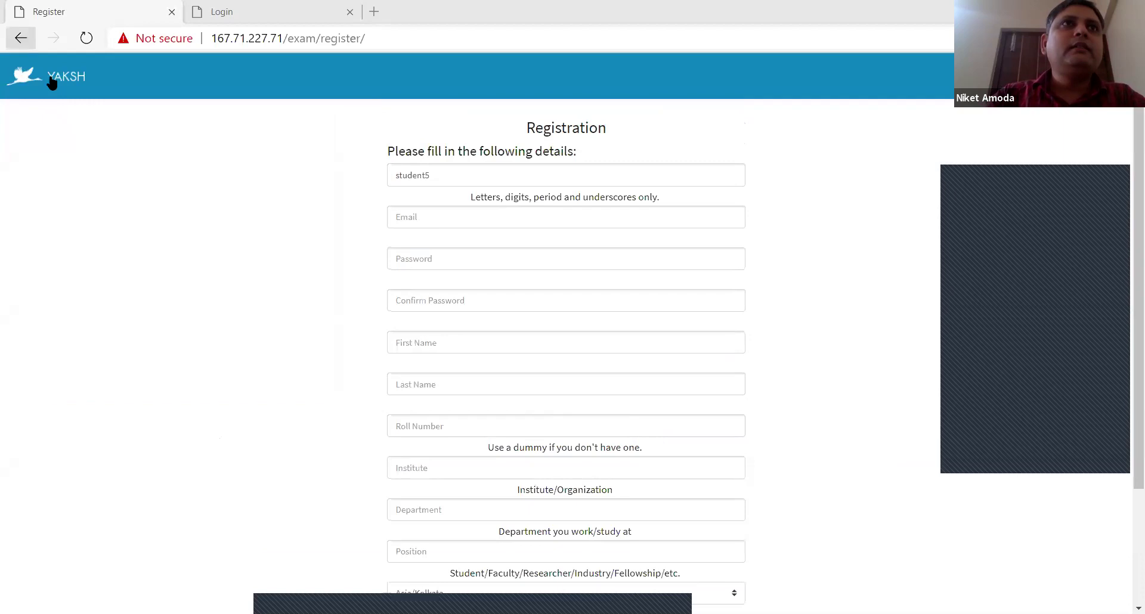
Log in with a saved student username and its password to reach the Student Dashboard.
{"action": "left_click", "coordinate": [48, 74]}
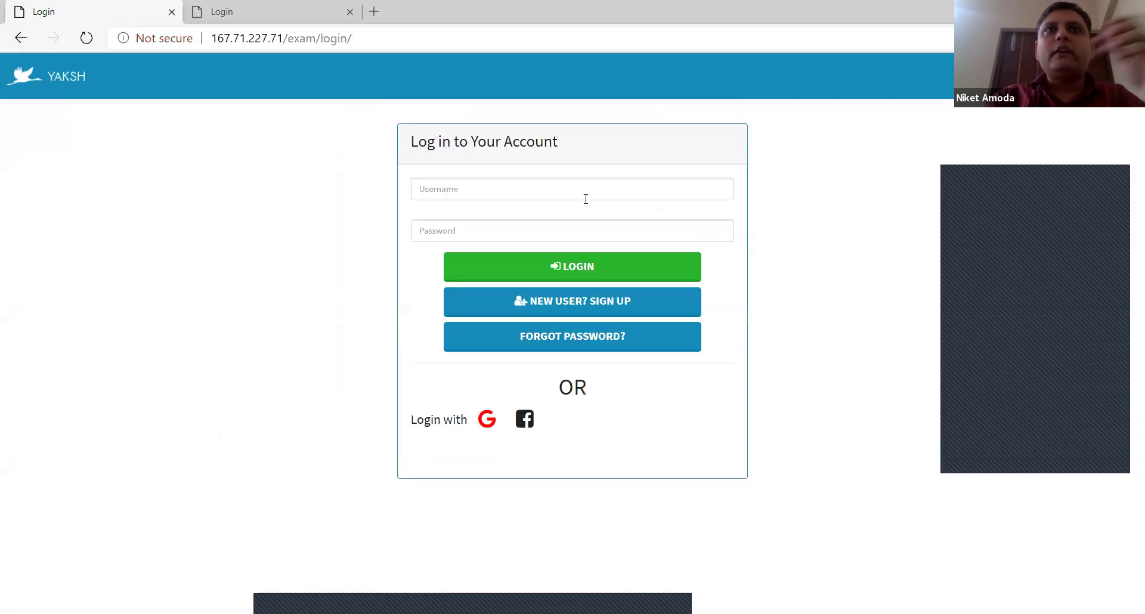
{"action": "left_click", "coordinate": [580, 186]}
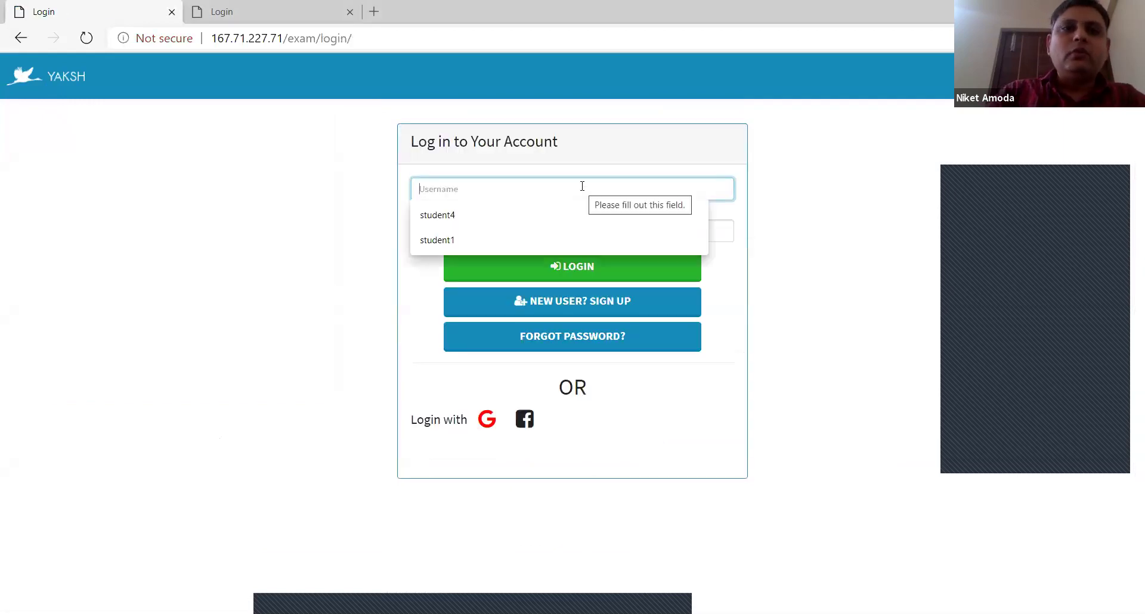
{"action": "left_click", "coordinate": [485, 236]}
{"action": "double_click", "coordinate": [505, 199]}
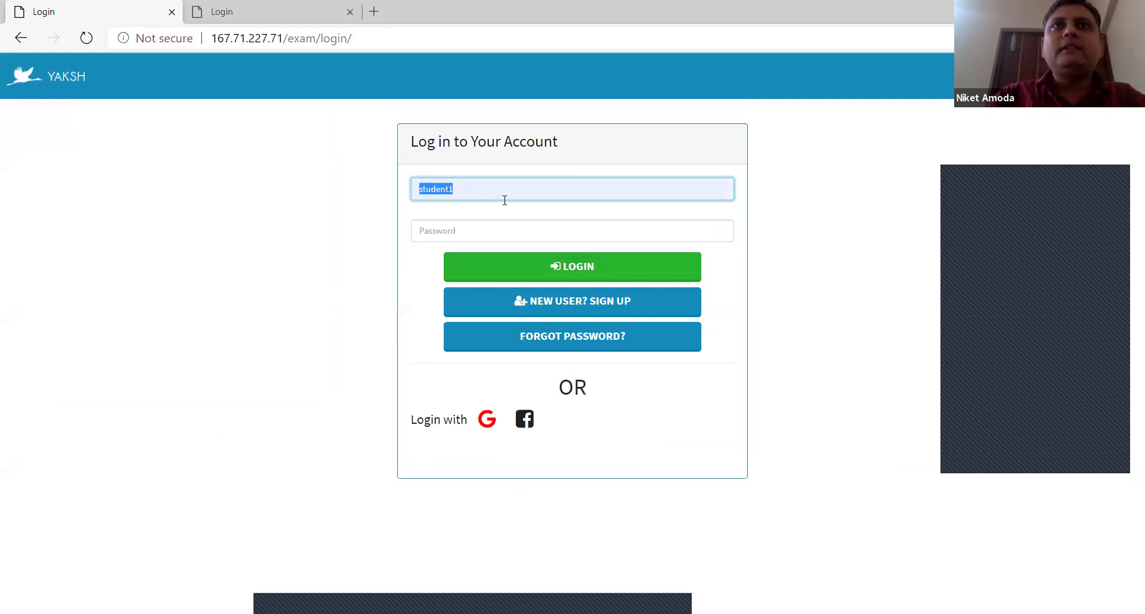
{"action": "left_click", "coordinate": [465, 235]}
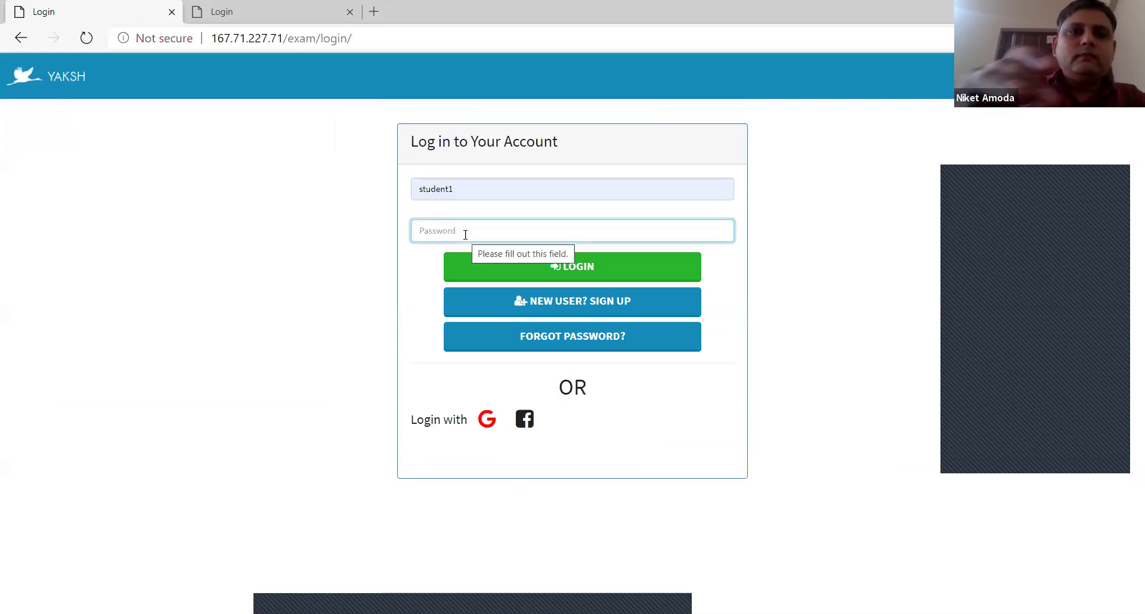
{"action": "type", "text": "student1"}
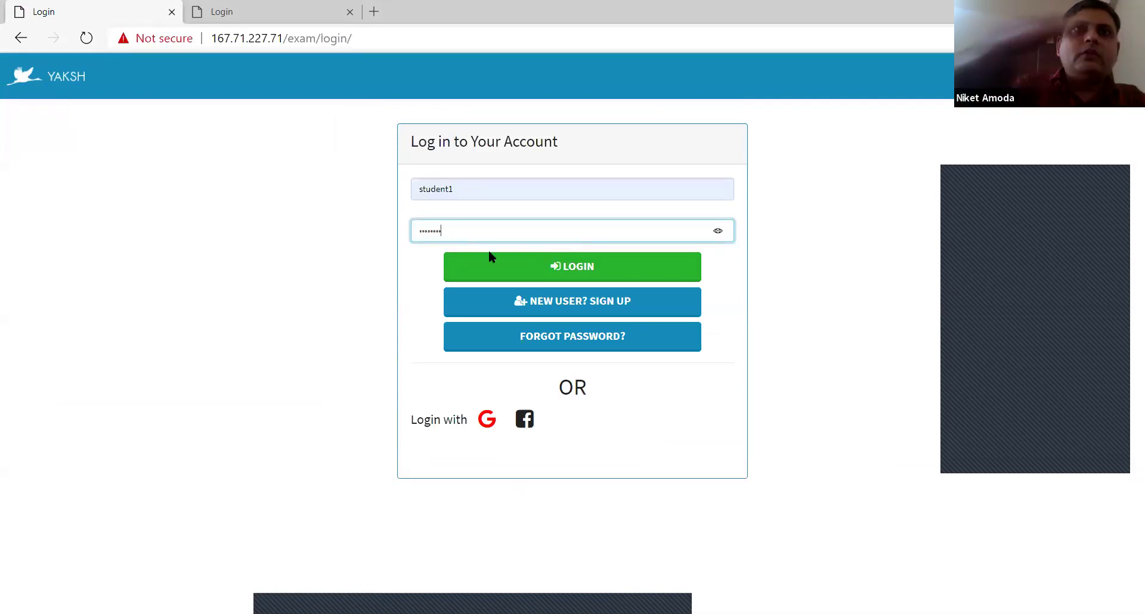
{"action": "left_click", "coordinate": [494, 261]}
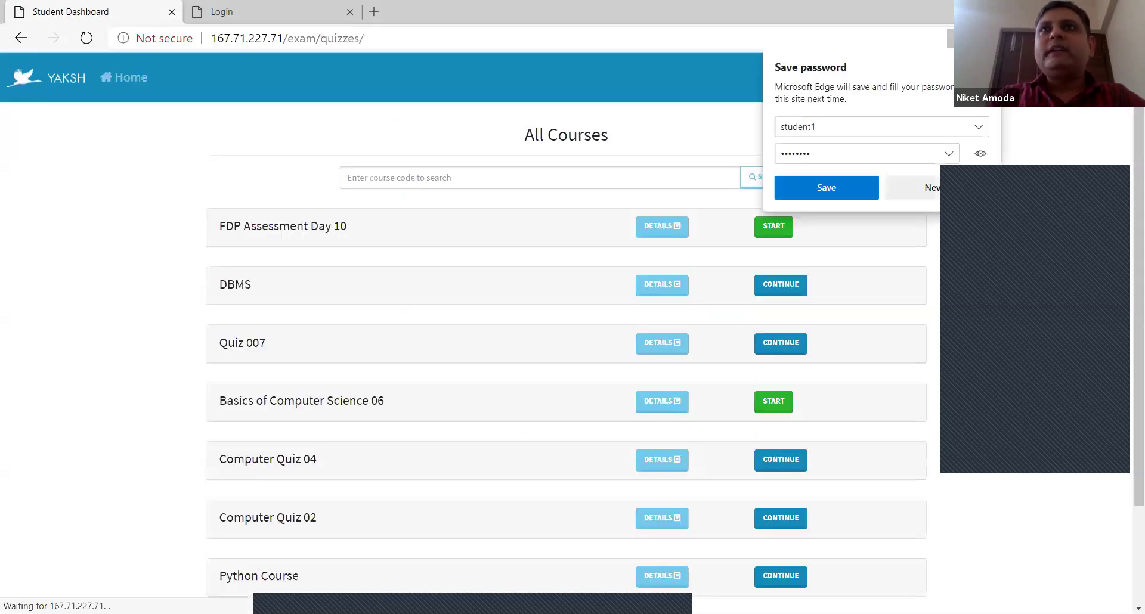
Dismiss the save-password prompt and scroll the eight-course list down to Yaksh Demo course.
{"action": "left_click", "coordinate": [550, 485]}
{"action": "scroll", "coordinate": [620, 206], "scroll_direction": "down", "scroll_amount": 2}
{"action": "scroll", "coordinate": [681, 195], "scroll_direction": "up", "scroll_amount": 2}
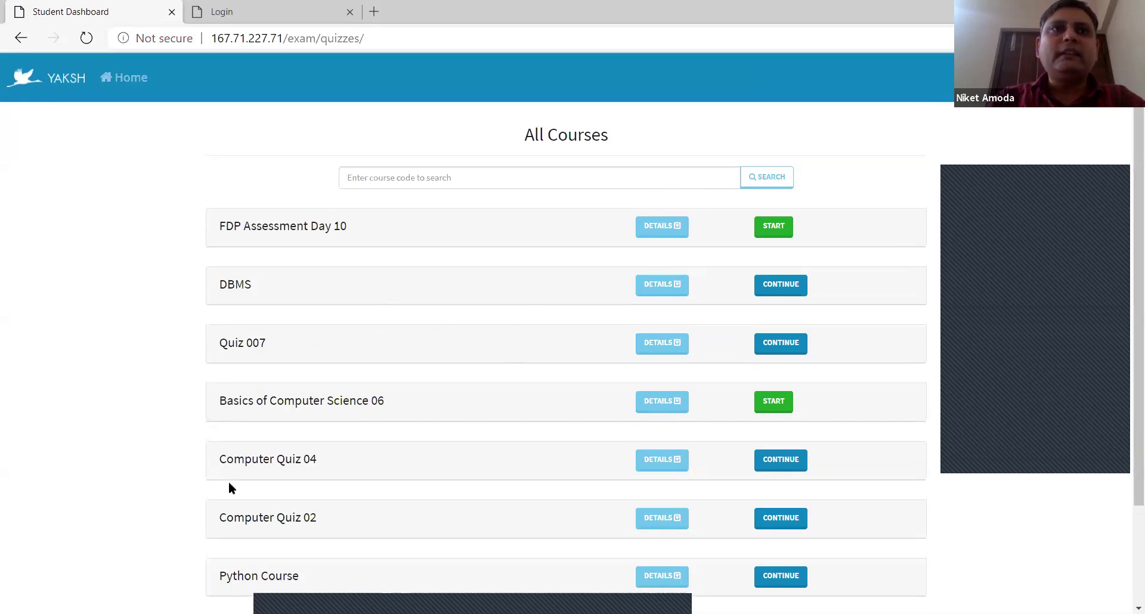
{"action": "scroll", "coordinate": [228, 481], "scroll_direction": "down", "scroll_amount": 2}
{"action": "left_click_drag", "start_coordinate": [327, 511], "coordinate": [218, 510]}
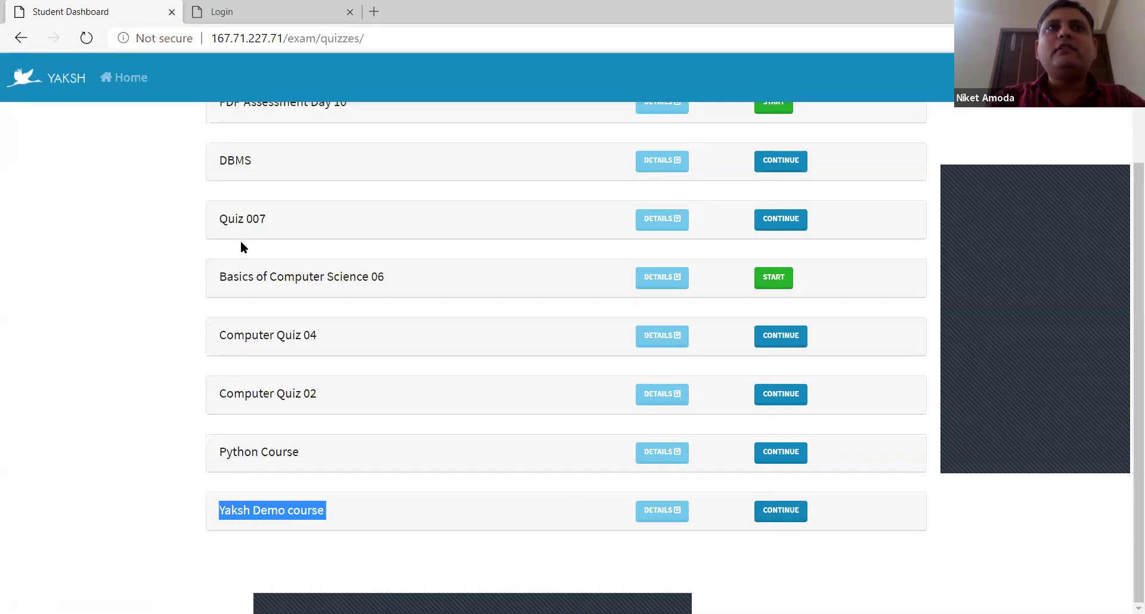
{"action": "scroll", "coordinate": [220, 463], "scroll_direction": "up", "scroll_amount": 2}
{"action": "scroll", "coordinate": [246, 209], "scroll_direction": "down", "scroll_amount": 2}
{"action": "scroll", "coordinate": [249, 216], "scroll_direction": "up", "scroll_amount": 2}
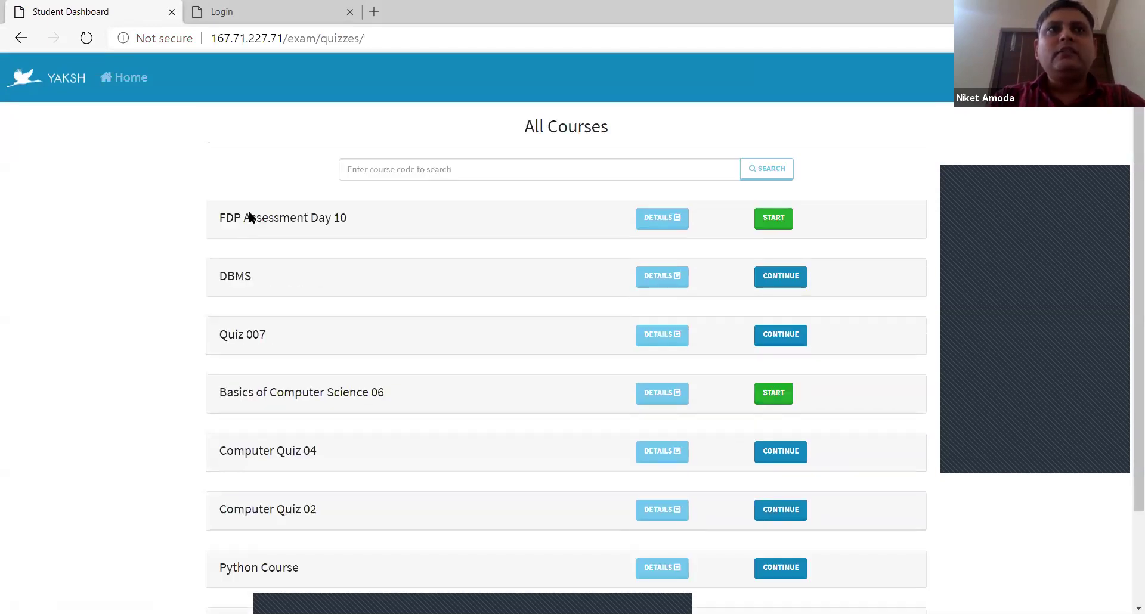
{"action": "scroll", "coordinate": [363, 502], "scroll_direction": "down", "scroll_amount": 2}
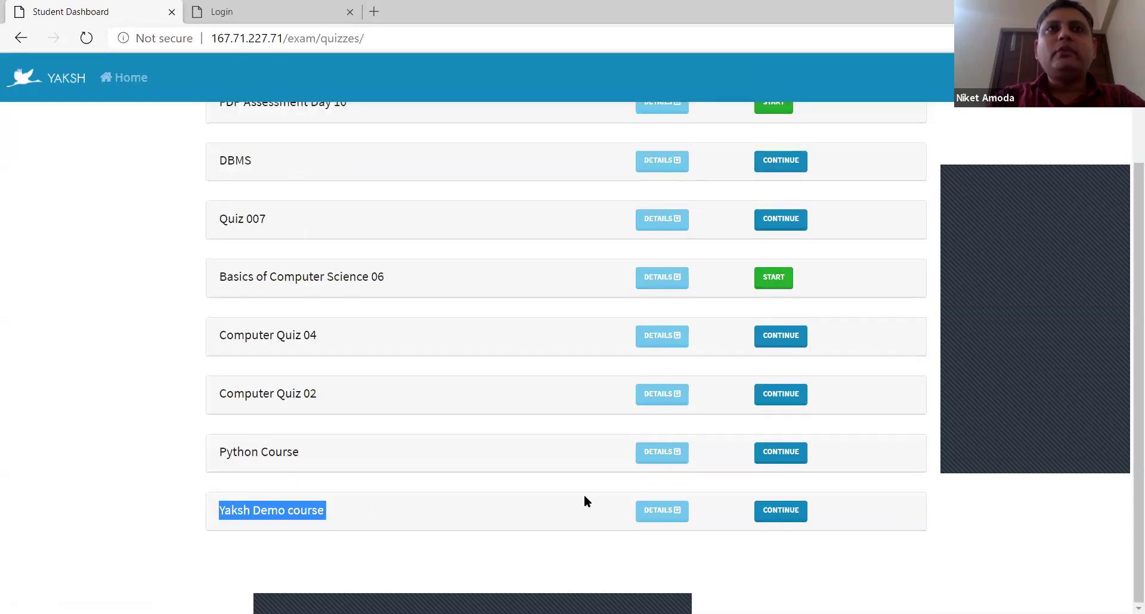
{"action": "scroll", "coordinate": [480, 175], "scroll_direction": "up", "scroll_amount": 2}
Search course code MD01, retyping it after a correction, to find Calculus for Data Science.
{"action": "left_click", "coordinate": [453, 178]}
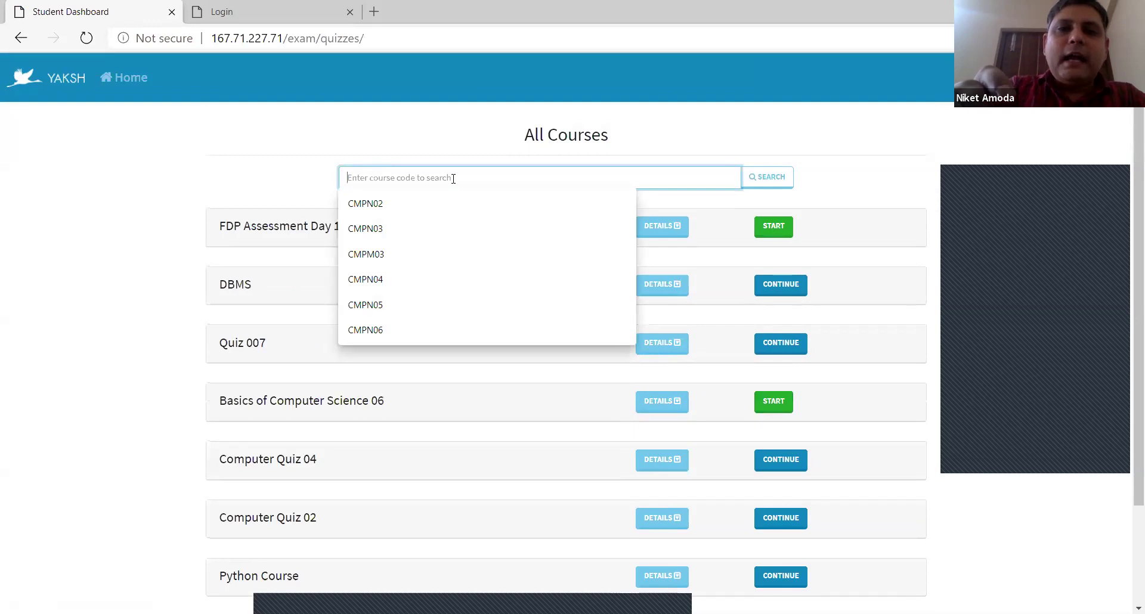
{"action": "type", "text": "MD01"}
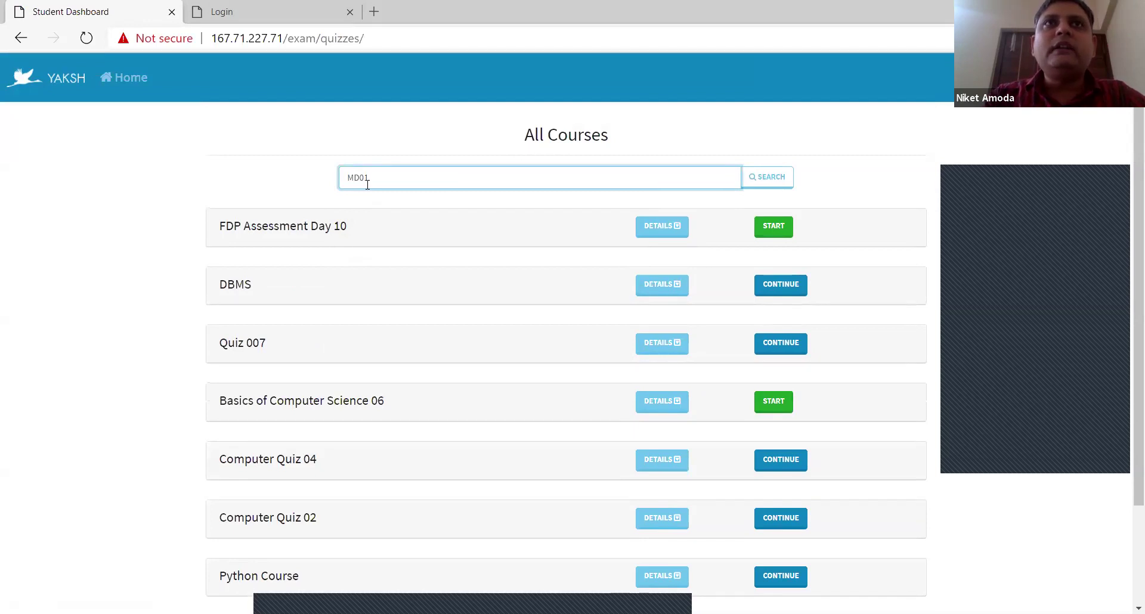
{"action": "left_click_drag", "start_coordinate": [359, 178], "coordinate": [370, 179]}
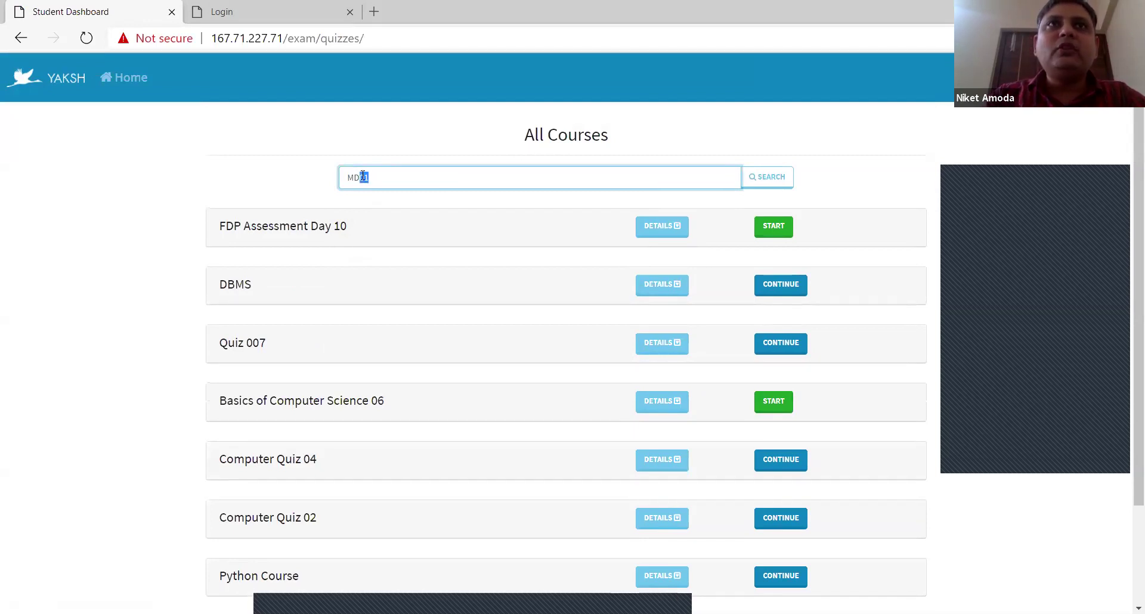
{"action": "key", "text": "BackSpace"}
{"action": "key", "text": "BackSpace"}
{"action": "key", "text": "BackSpace"}
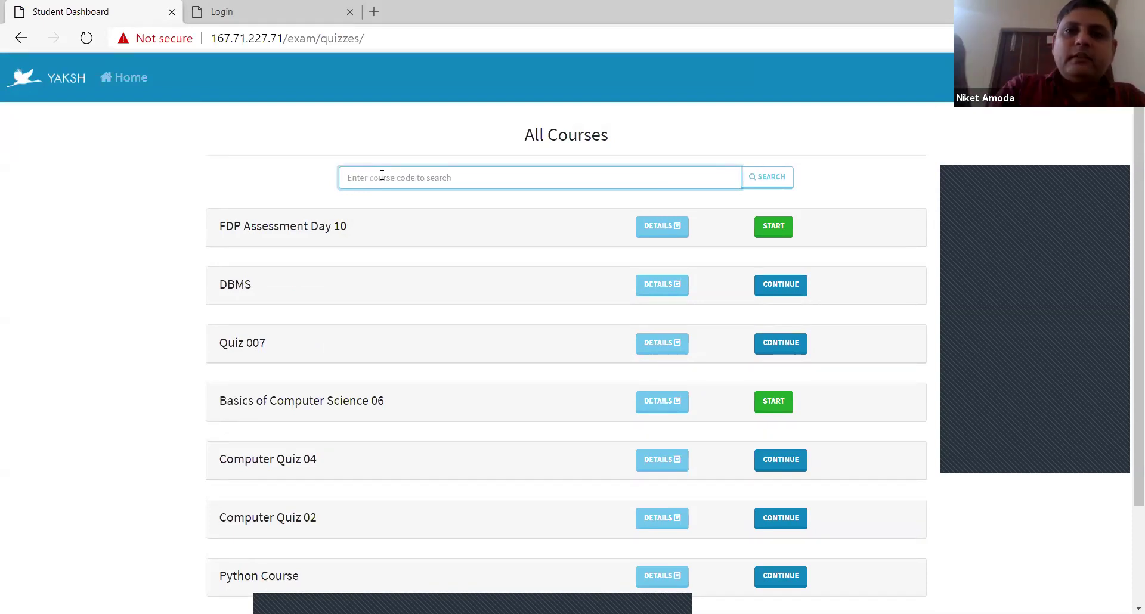
{"action": "type", "text": "MD01"}
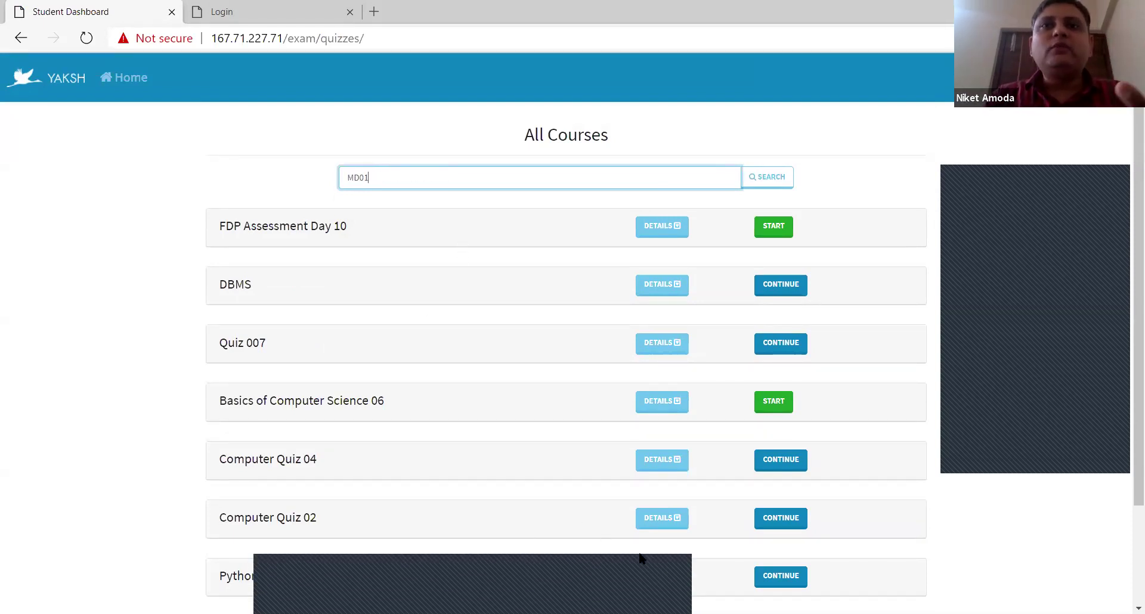
{"action": "left_click", "coordinate": [764, 178]}
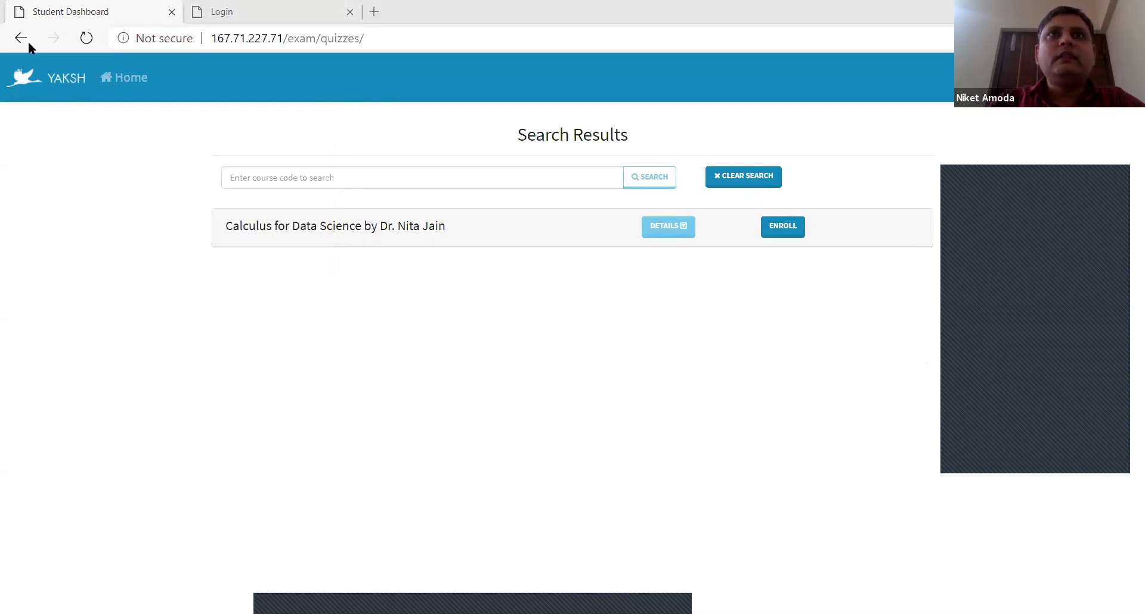
Reload to the full All Courses list, scroll through it, and bring up earlier course codes.
{"action": "key", "text": "F5"}
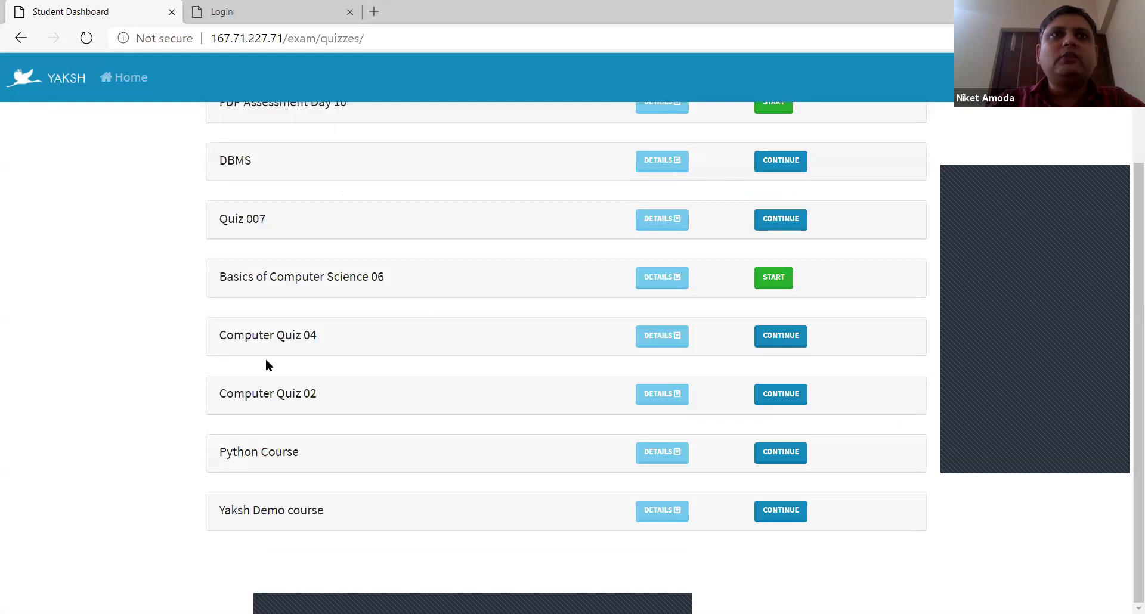
{"action": "scroll", "coordinate": [230, 510], "scroll_direction": "up", "scroll_amount": 2}
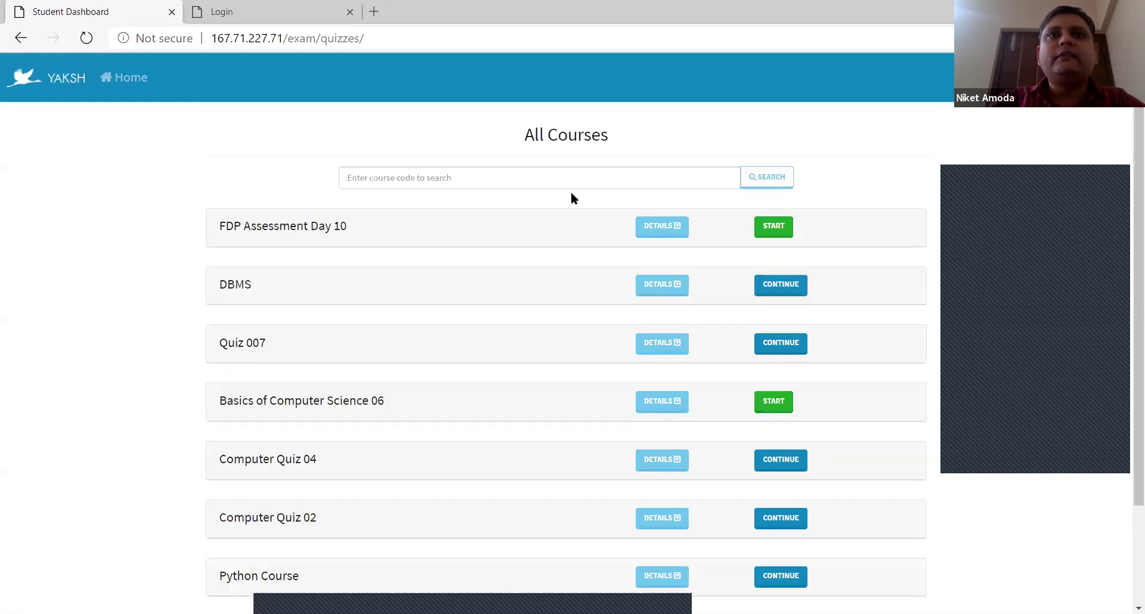
{"action": "scroll", "coordinate": [683, 540], "scroll_direction": "down", "scroll_amount": 2}
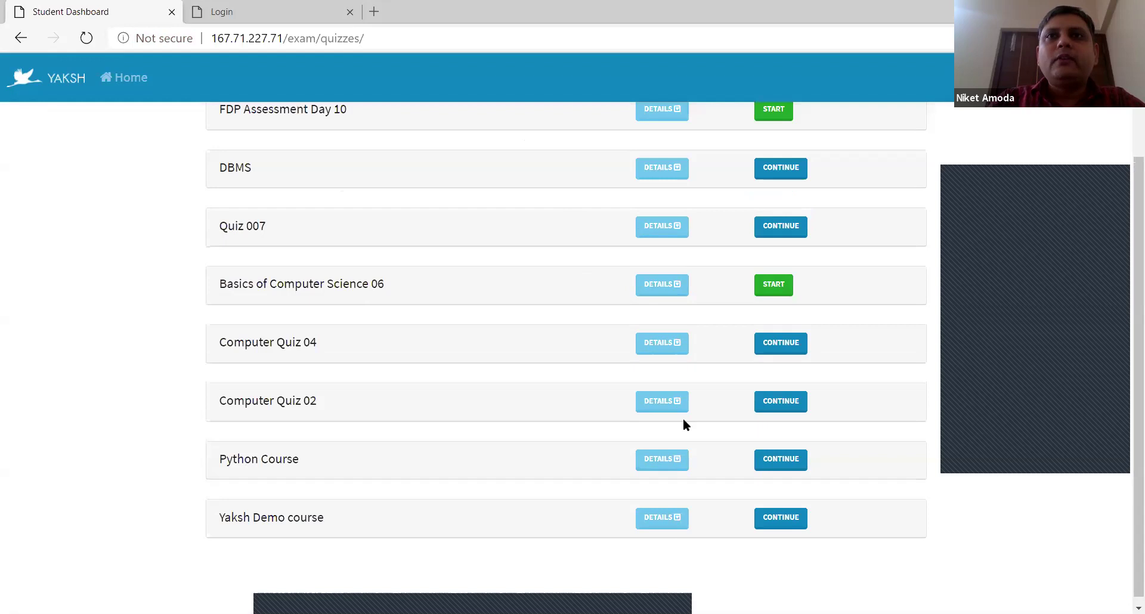
{"action": "scroll", "coordinate": [682, 420], "scroll_direction": "up", "scroll_amount": 2}
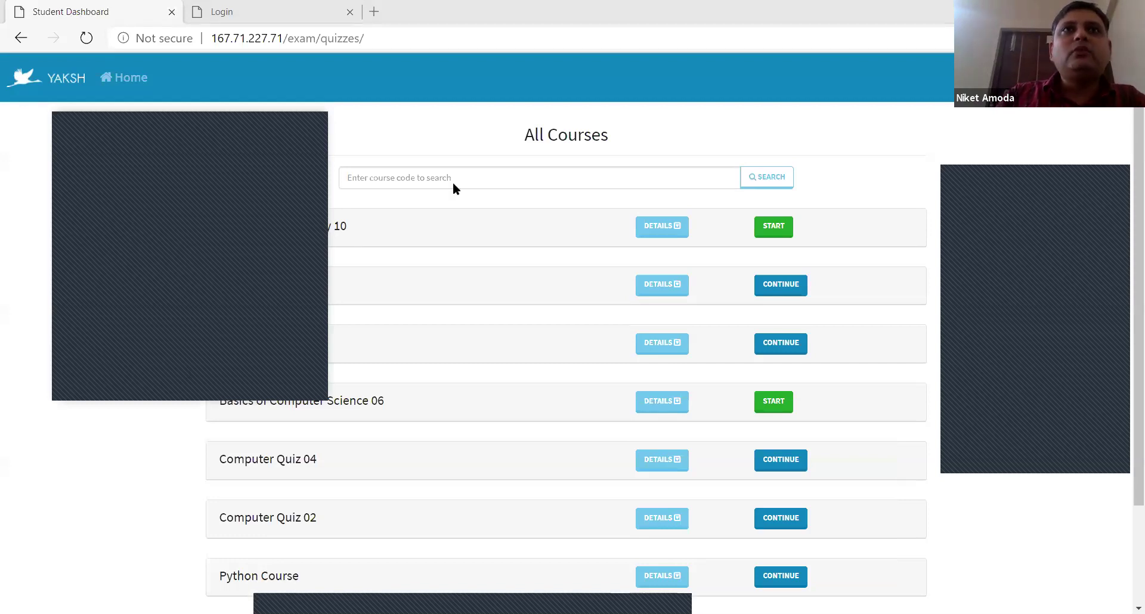
{"action": "left_click", "coordinate": [382, 176]}
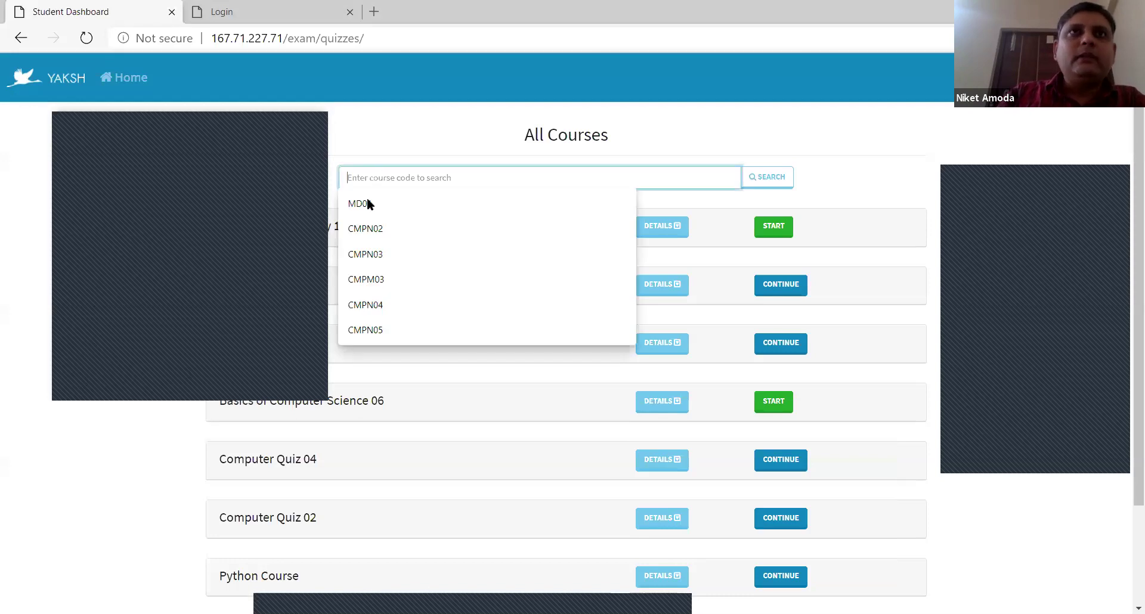
Reuse MD01 from the search box suggestions and search for it again.
{"action": "left_click", "coordinate": [375, 203]}
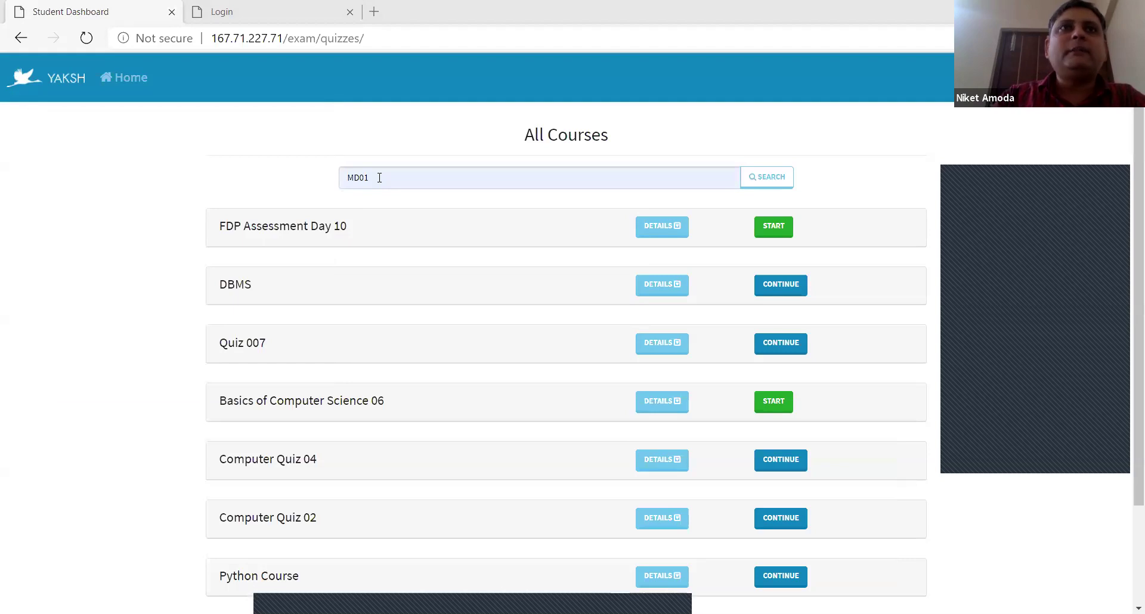
{"action": "double_click", "coordinate": [379, 178]}
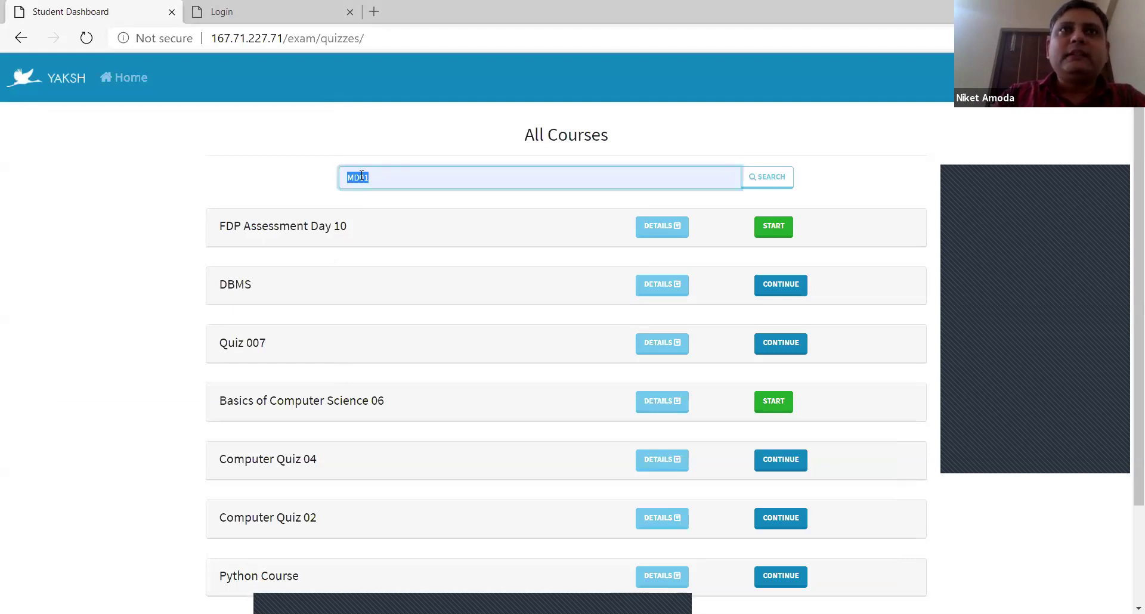
{"action": "left_click", "coordinate": [378, 176]}
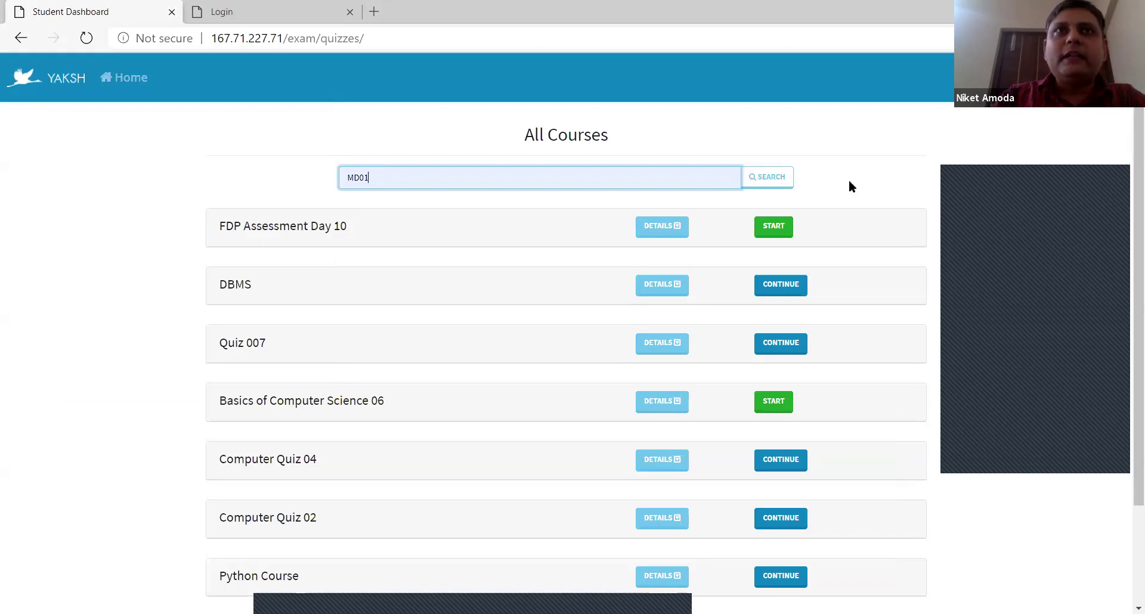
{"action": "left_click", "coordinate": [788, 183]}
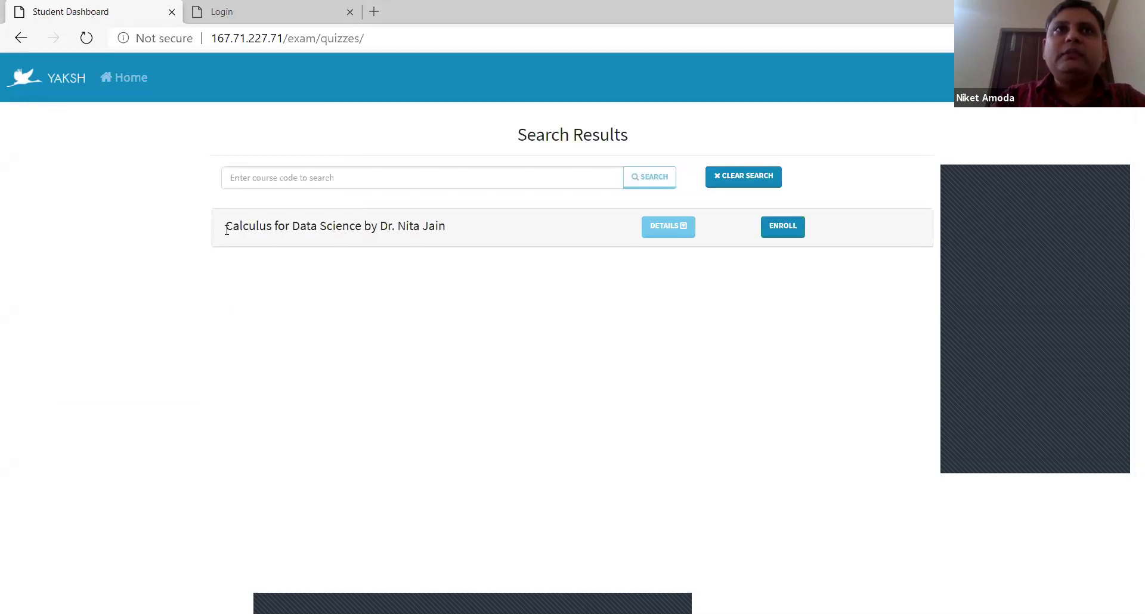
Show Calculus for Data Science details (instructor, July 18, 2020 dates, progress) and try to enroll.
{"action": "left_click_drag", "start_coordinate": [226, 229], "coordinate": [468, 241]}
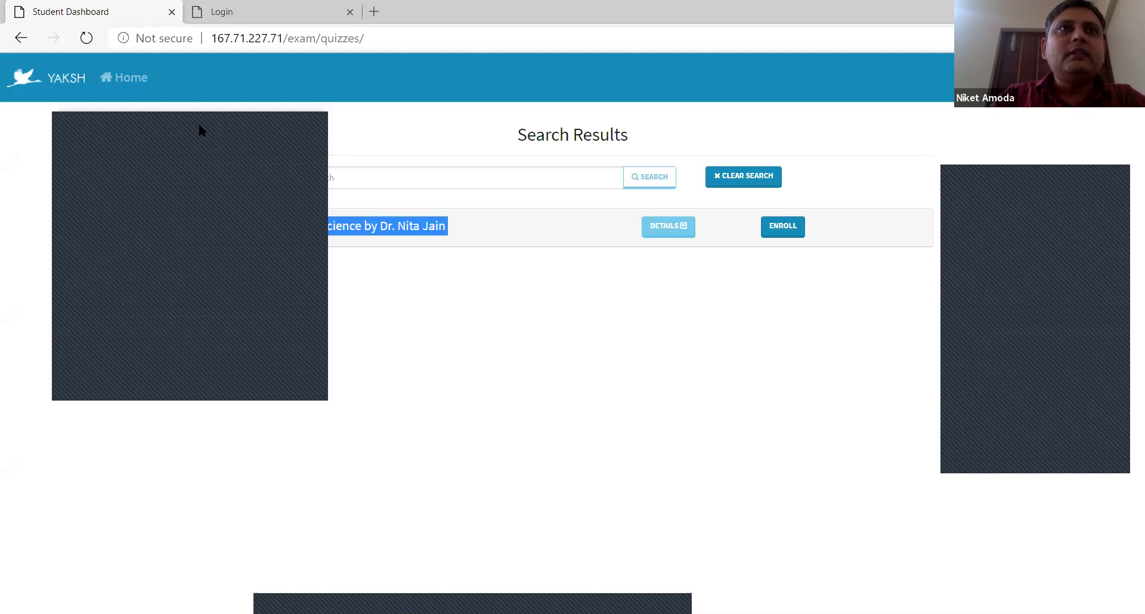
{"action": "left_click", "coordinate": [673, 237]}
{"action": "left_click", "coordinate": [536, 325]}
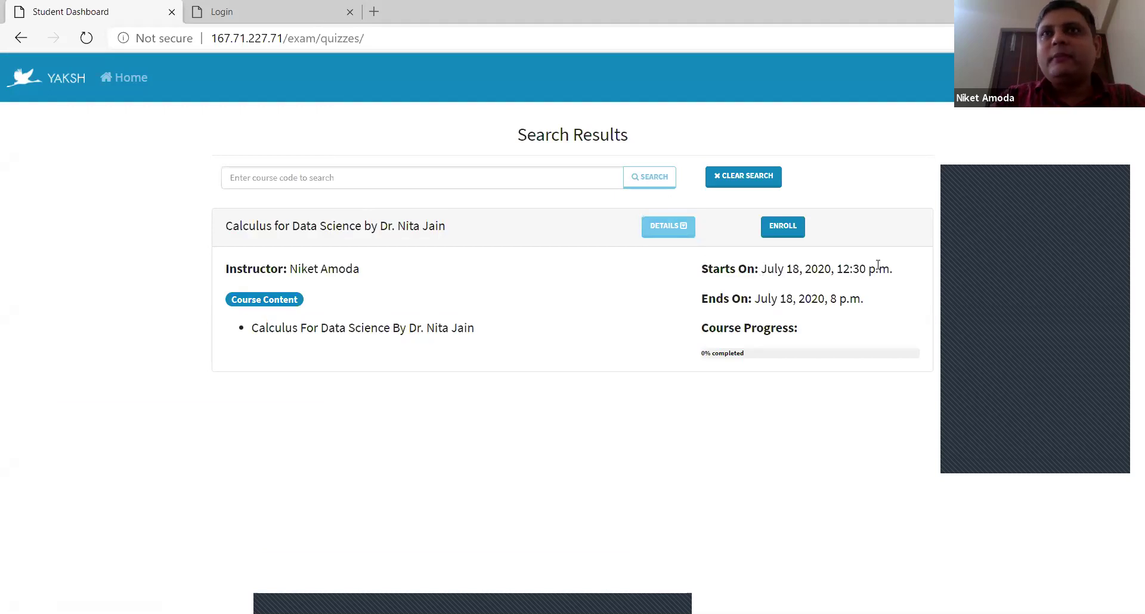
{"action": "left_click_drag", "start_coordinate": [761, 270], "coordinate": [753, 299]}
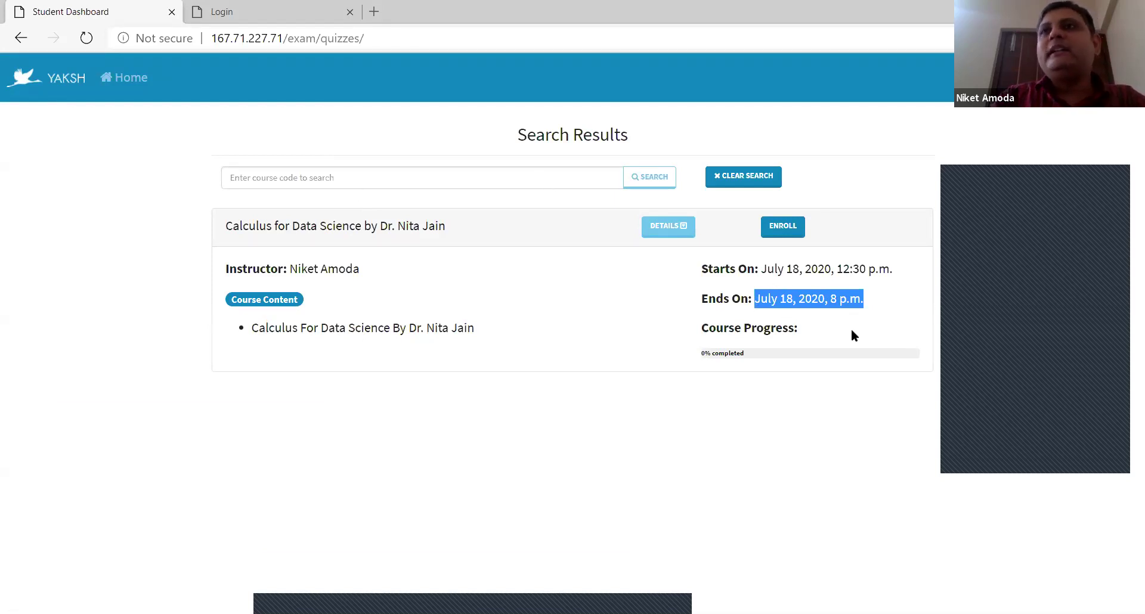
{"action": "left_click", "coordinate": [781, 227]}
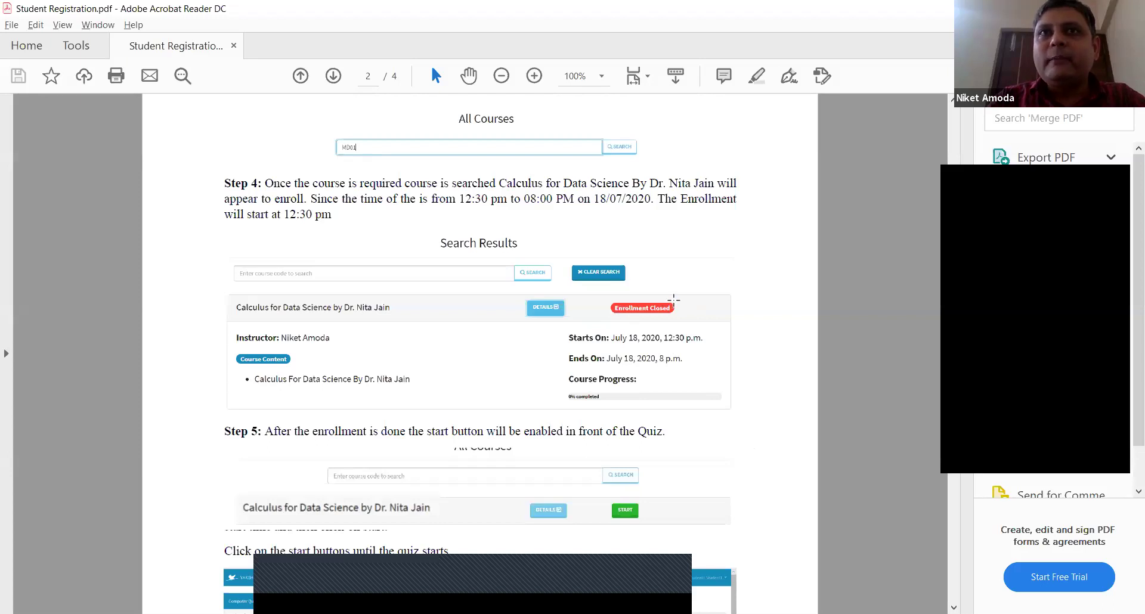
Check Step 4 of Student Registration.pdf, selecting then clearing the Enrollment Closed badge.
{"action": "left_click", "coordinate": [609, 315]}
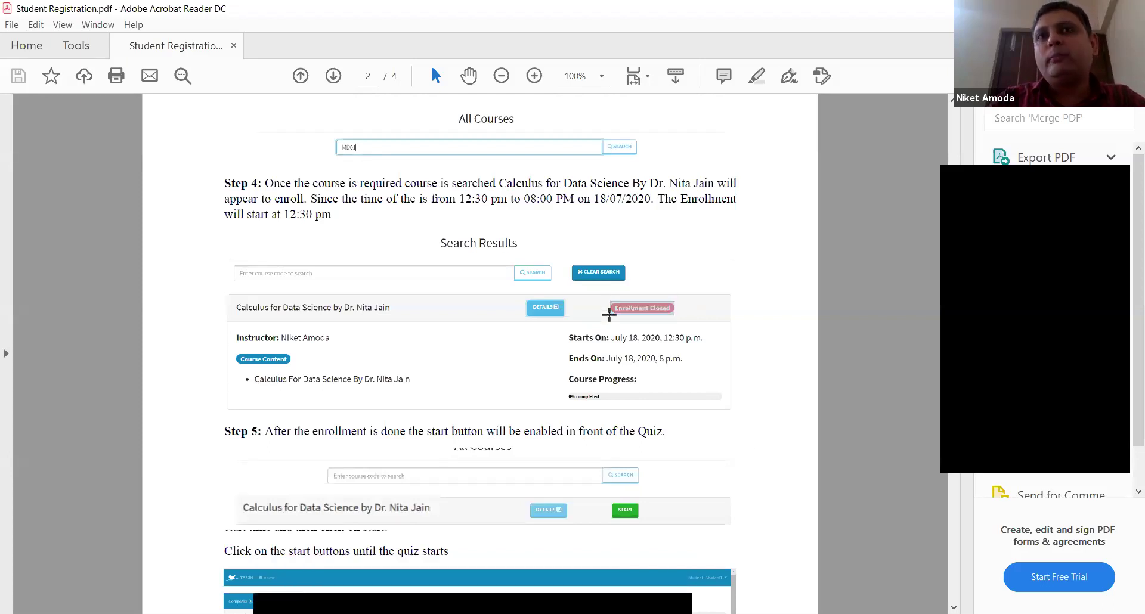
{"action": "left_click", "coordinate": [658, 309]}
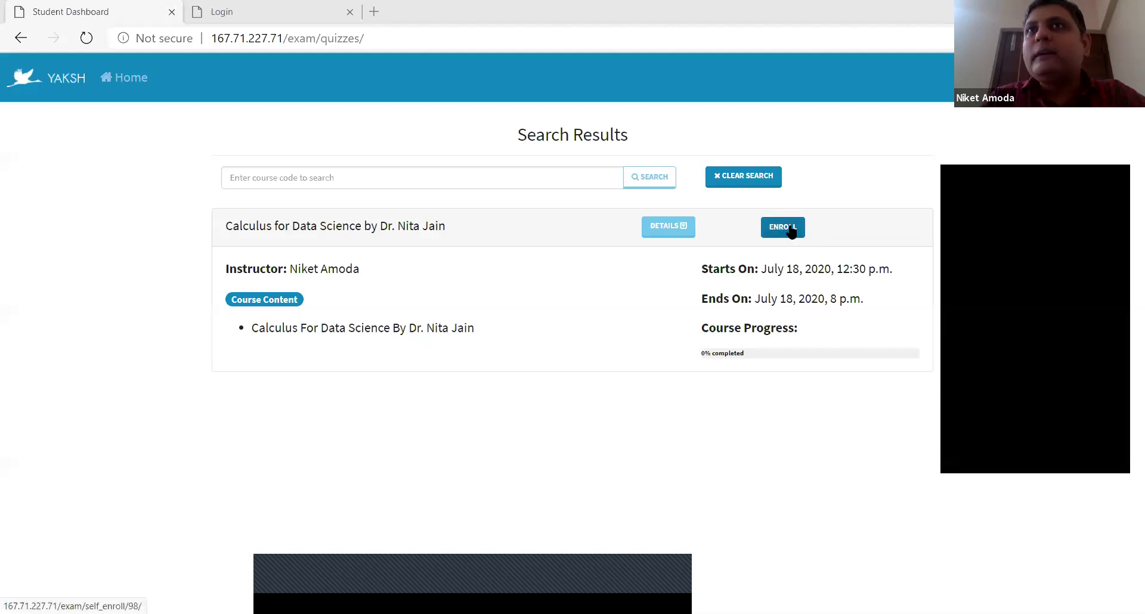
{"action": "left_click", "coordinate": [803, 235]}
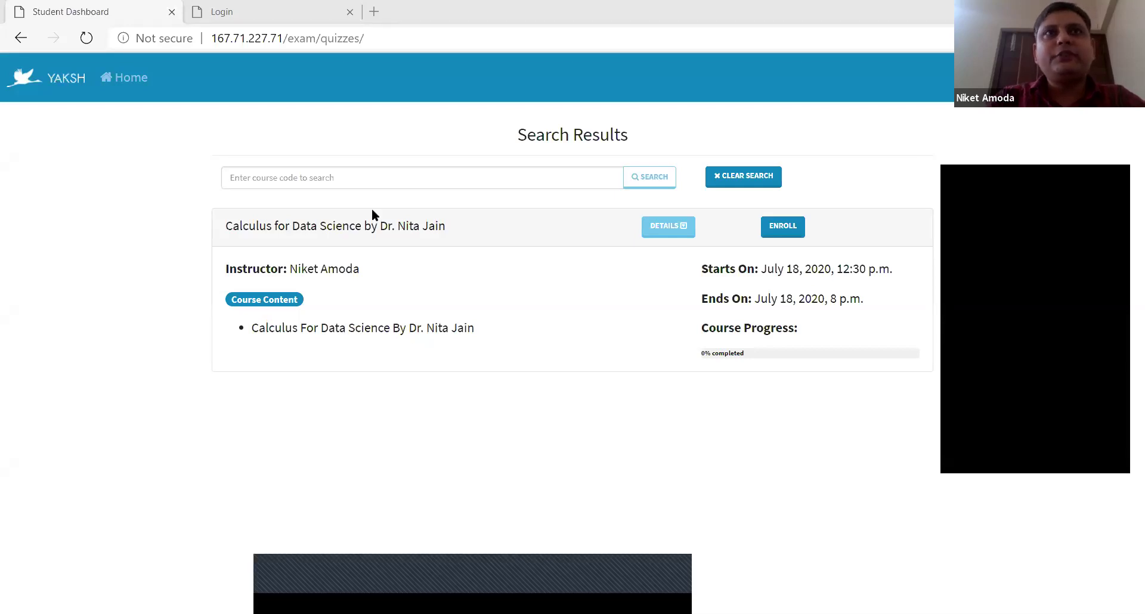
{"action": "left_click", "coordinate": [416, 185]}
{"action": "key", "text": "Return"}
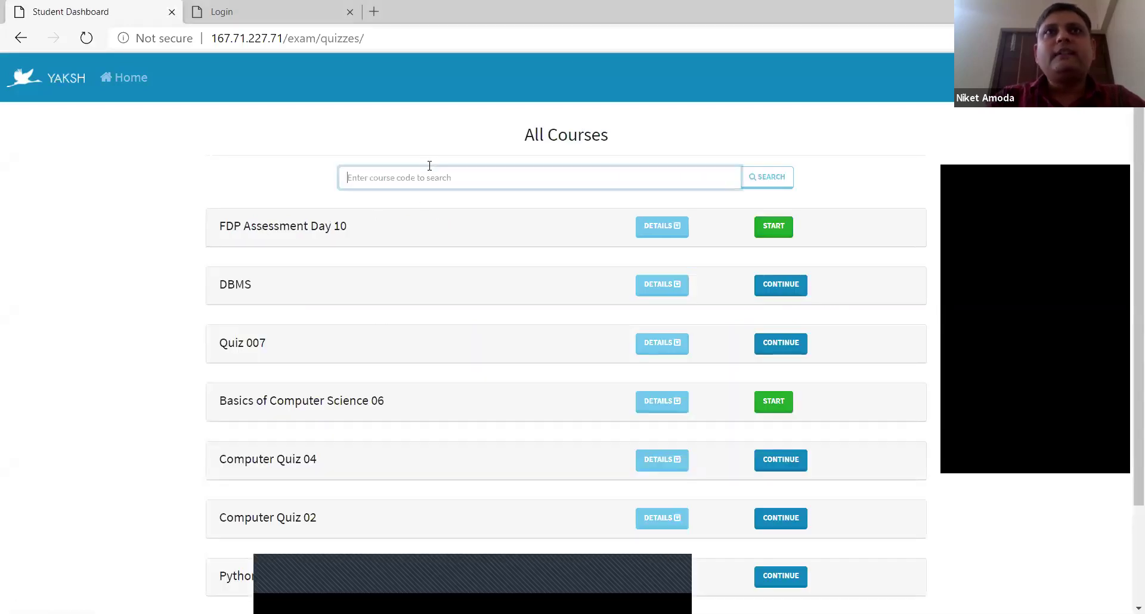
{"action": "left_click", "coordinate": [429, 168]}
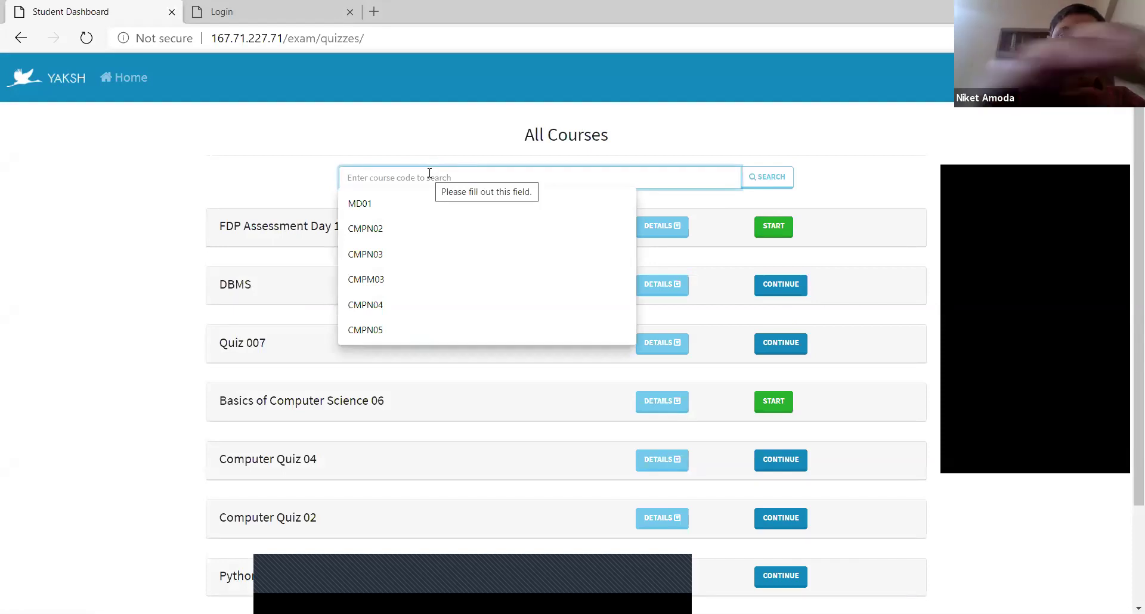
{"action": "type", "text": "MD01"}
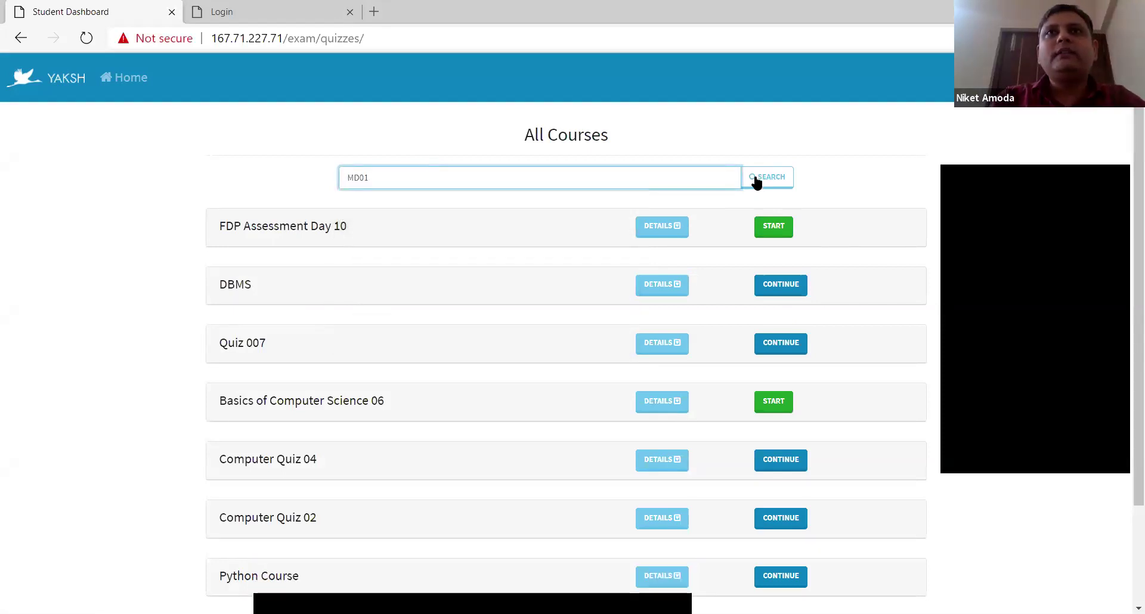
{"action": "left_click", "coordinate": [759, 177]}
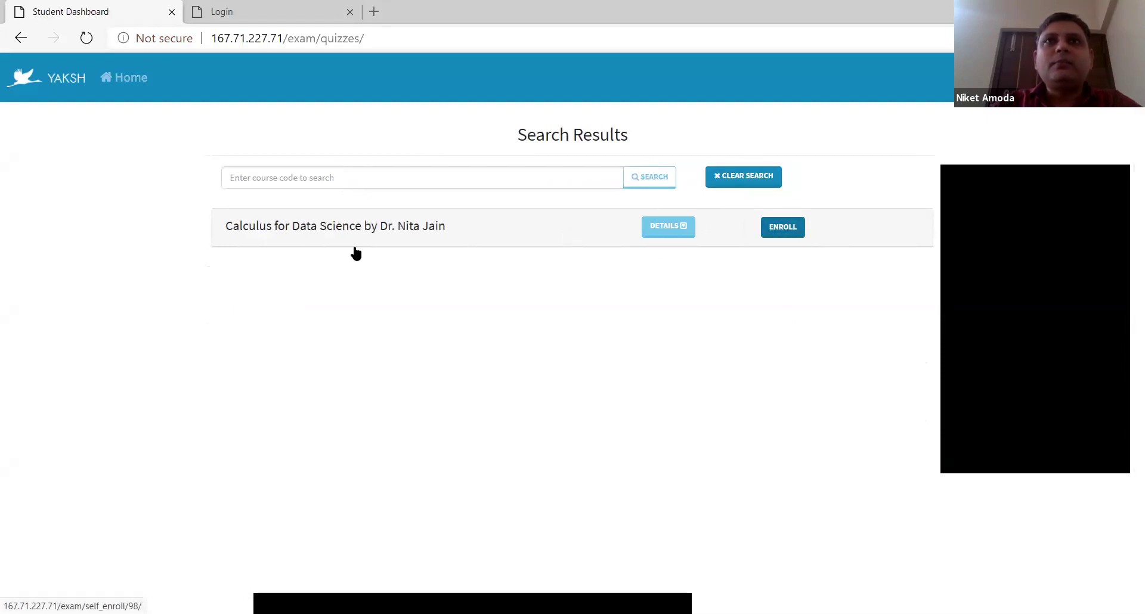
{"action": "left_click", "coordinate": [666, 232]}
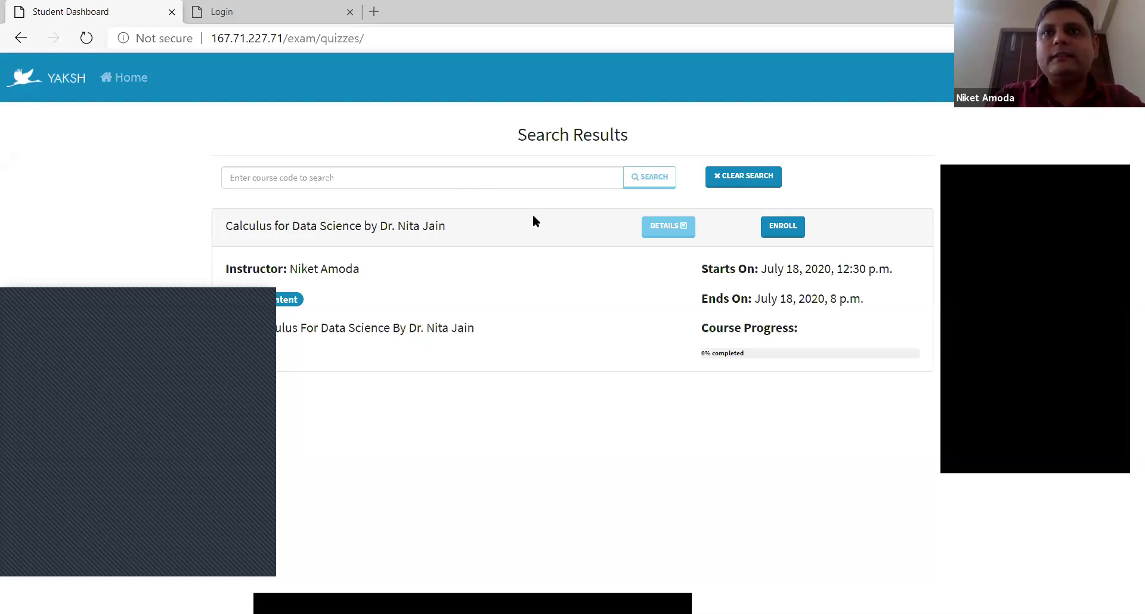
{"action": "left_click", "coordinate": [376, 180]}
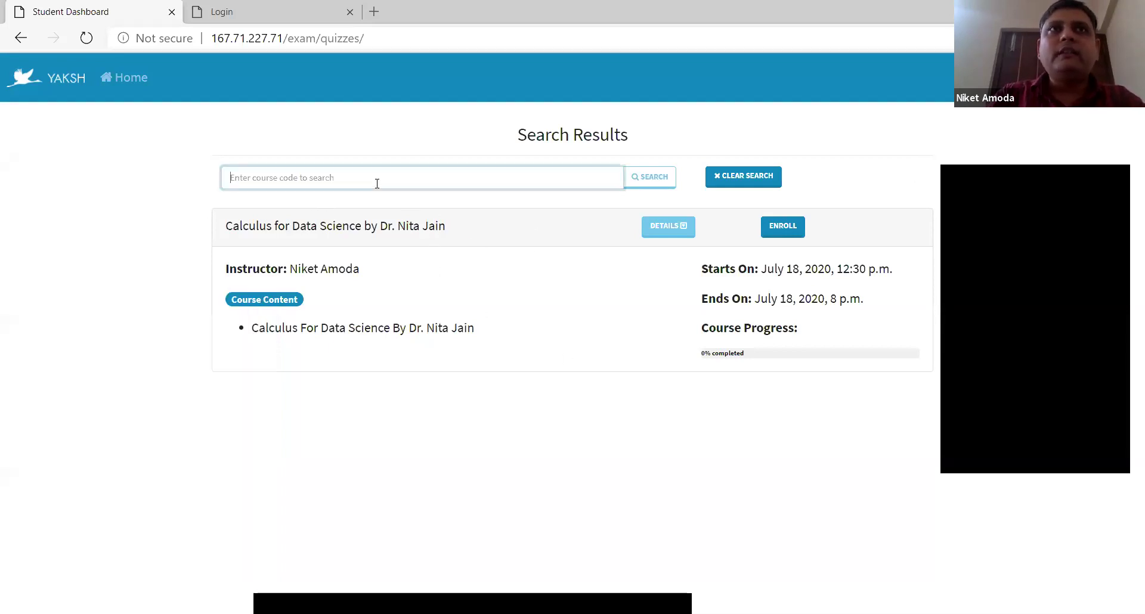
{"action": "left_click", "coordinate": [362, 182]}
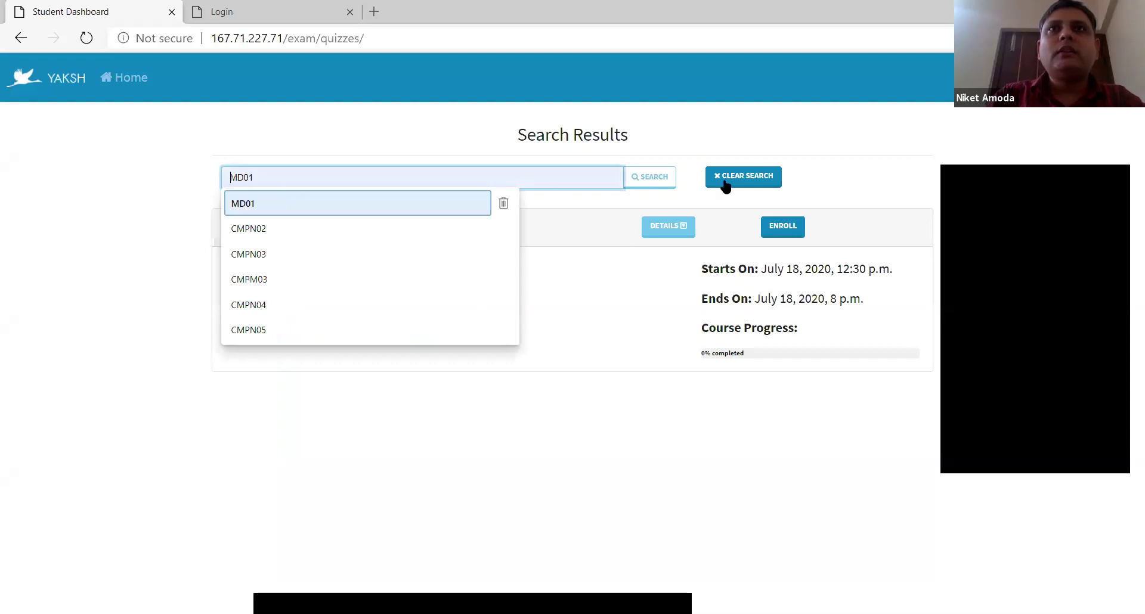
{"action": "left_click", "coordinate": [656, 177]}
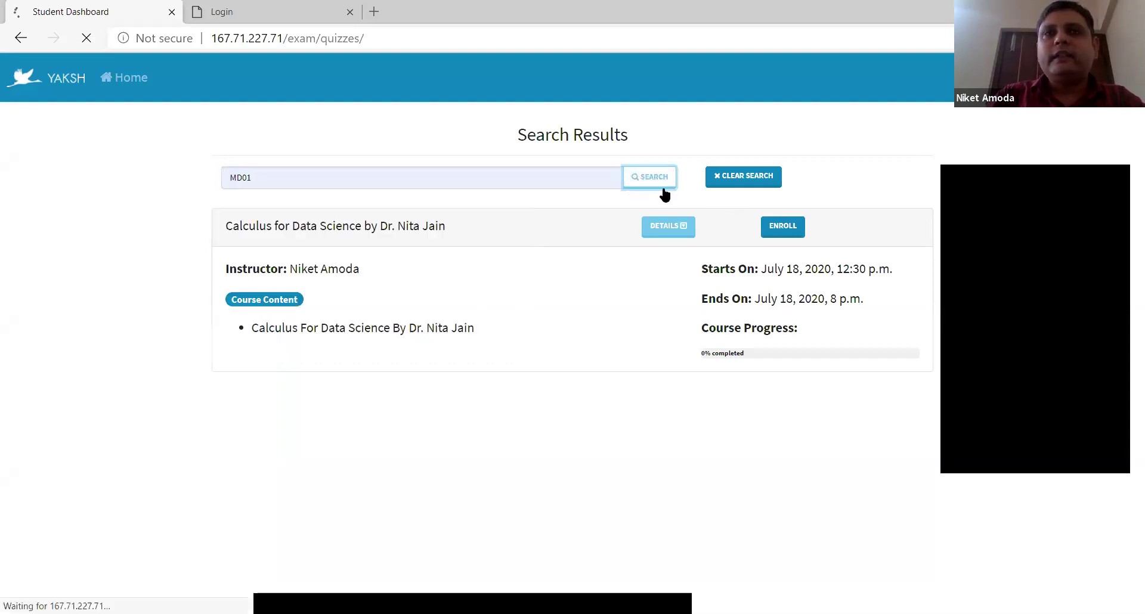
{"action": "left_click", "coordinate": [659, 228]}
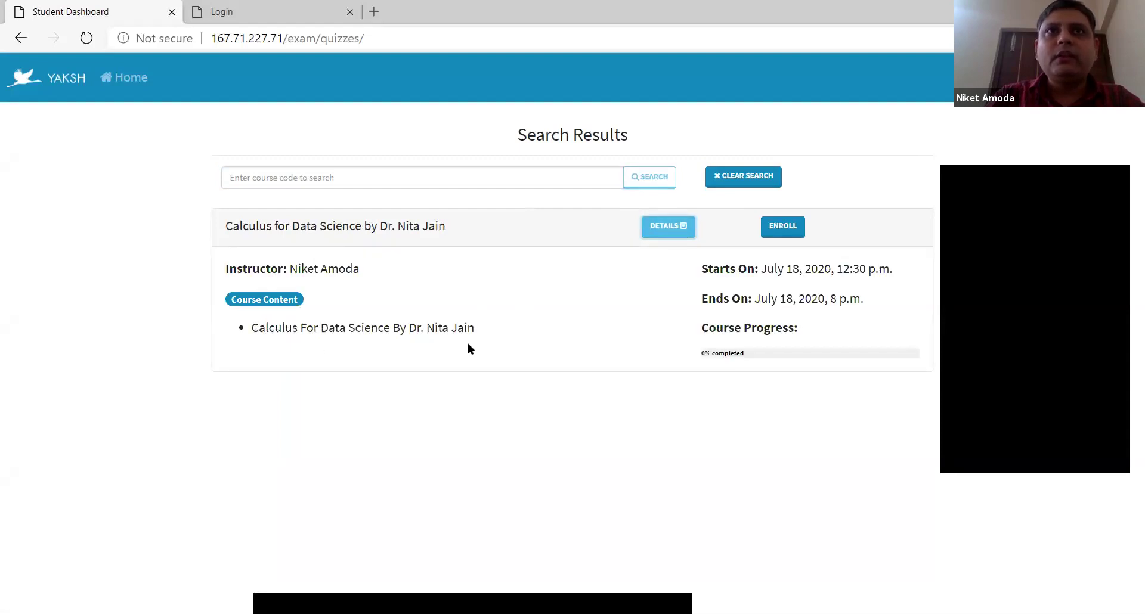
{"action": "triple_click", "coordinate": [543, 338]}
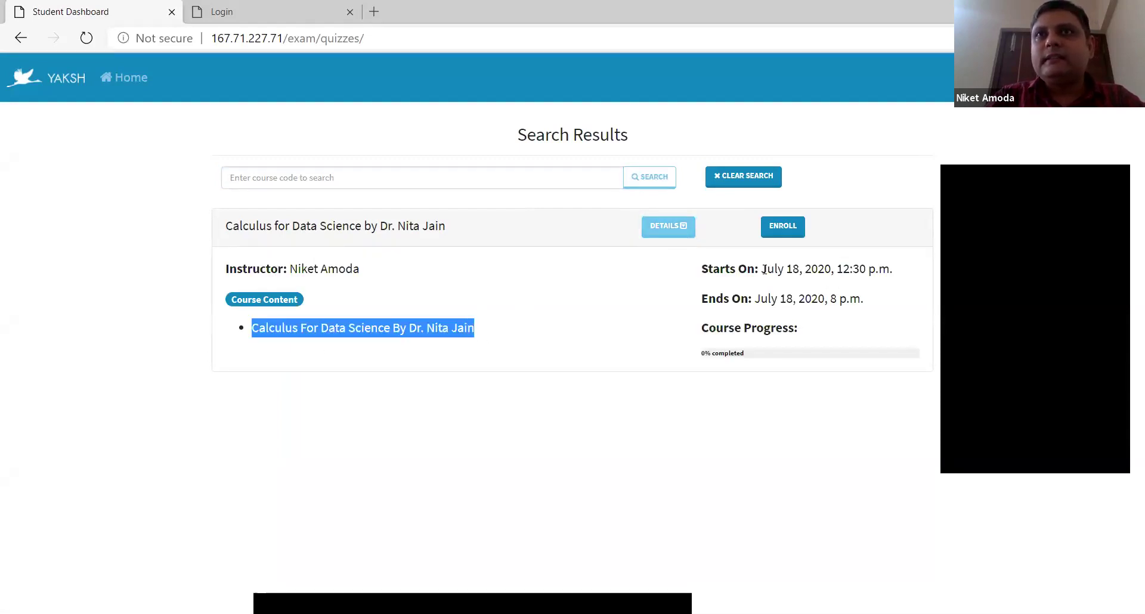
{"action": "left_click", "coordinate": [779, 270]}
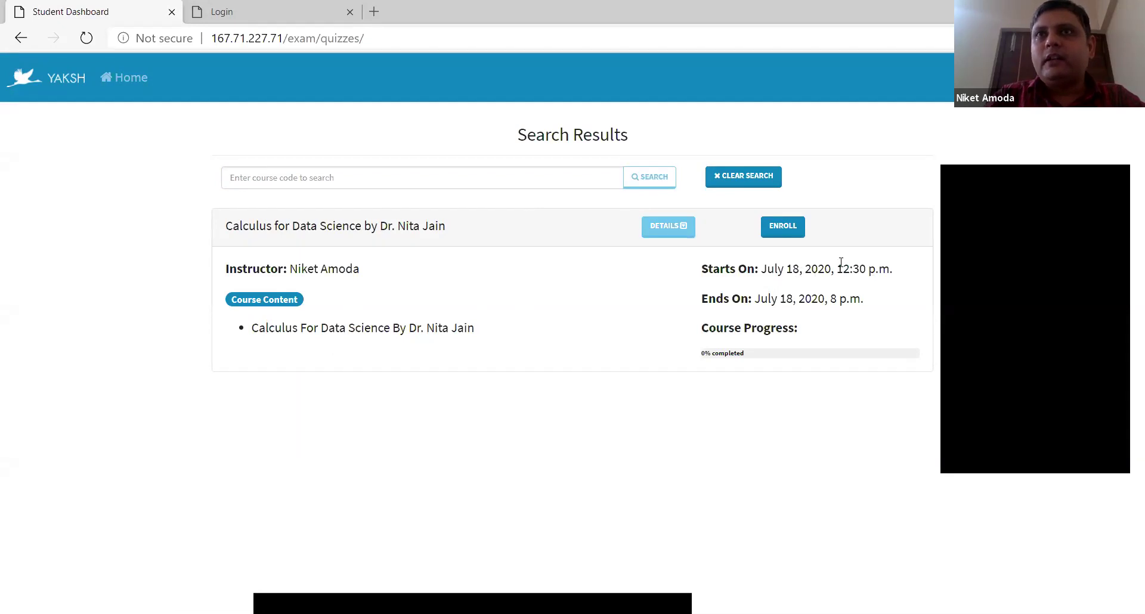
{"action": "left_click_drag", "start_coordinate": [840, 265], "coordinate": [879, 266]}
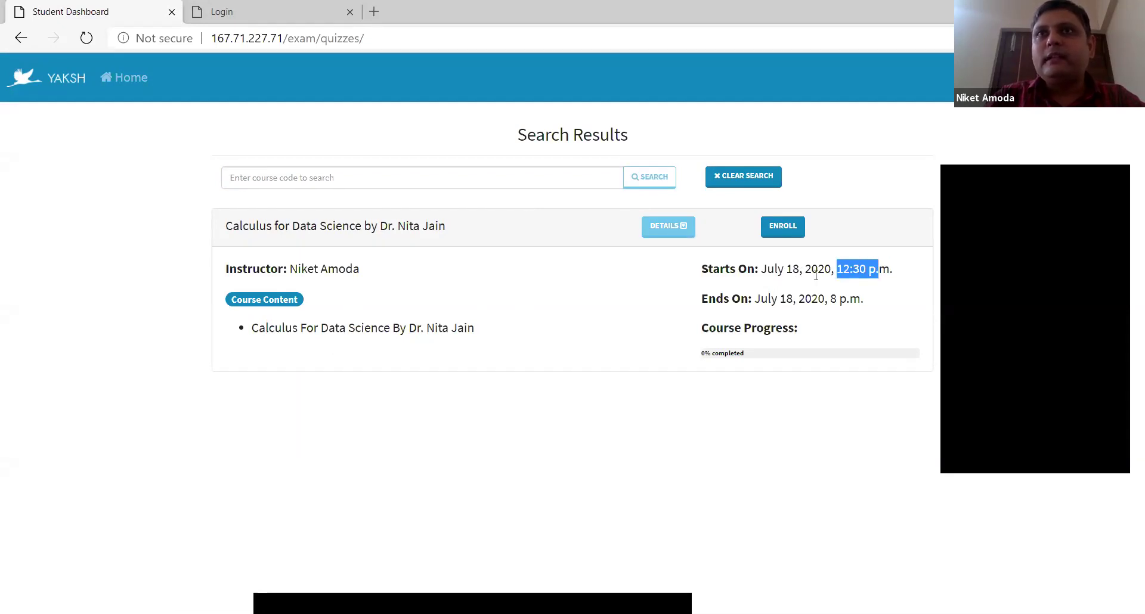
{"action": "left_click_drag", "start_coordinate": [762, 272], "coordinate": [889, 272]}
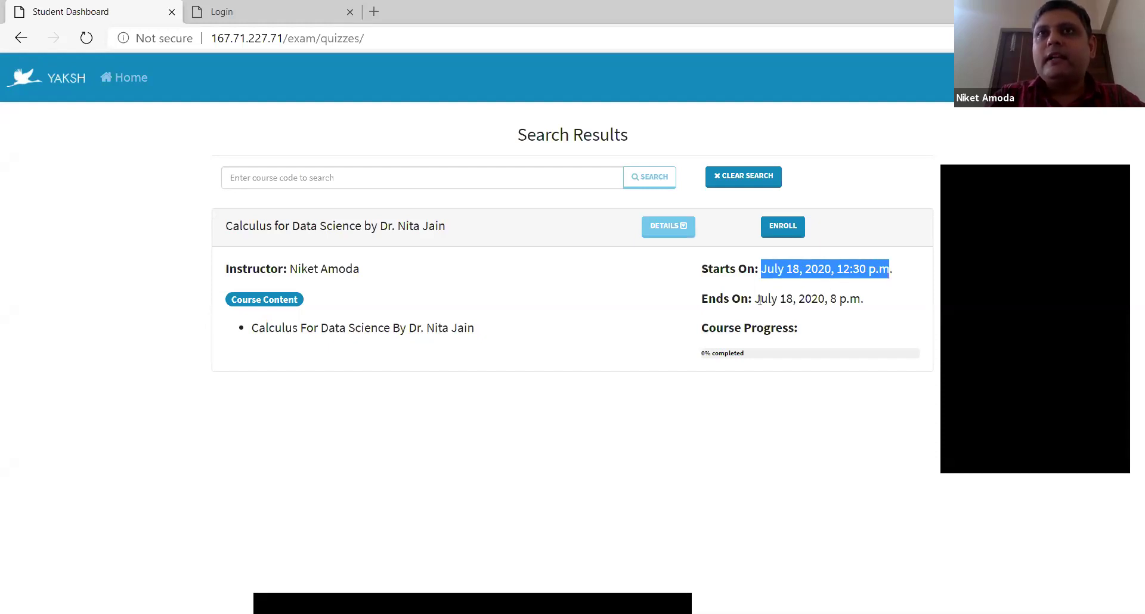
{"action": "left_click", "coordinate": [810, 276]}
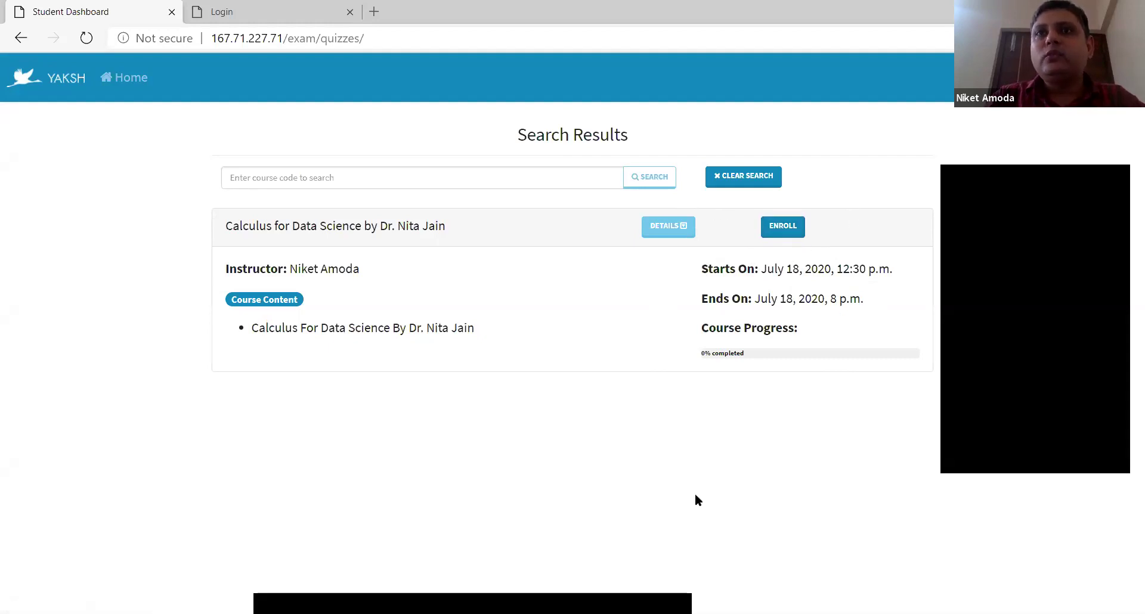
Enroll in the Calculus for Data Science course from its search result.
{"action": "left_click", "coordinate": [792, 231]}
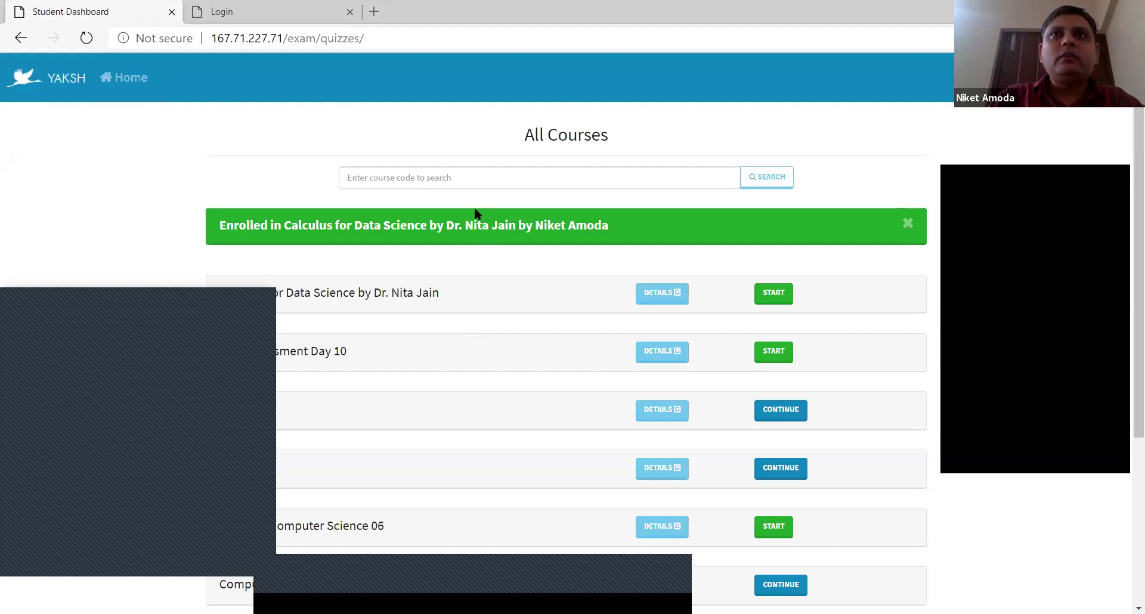
Search for courses by the course code MD01.
{"action": "left_click", "coordinate": [466, 177]}
{"action": "type", "text": "MD01"}
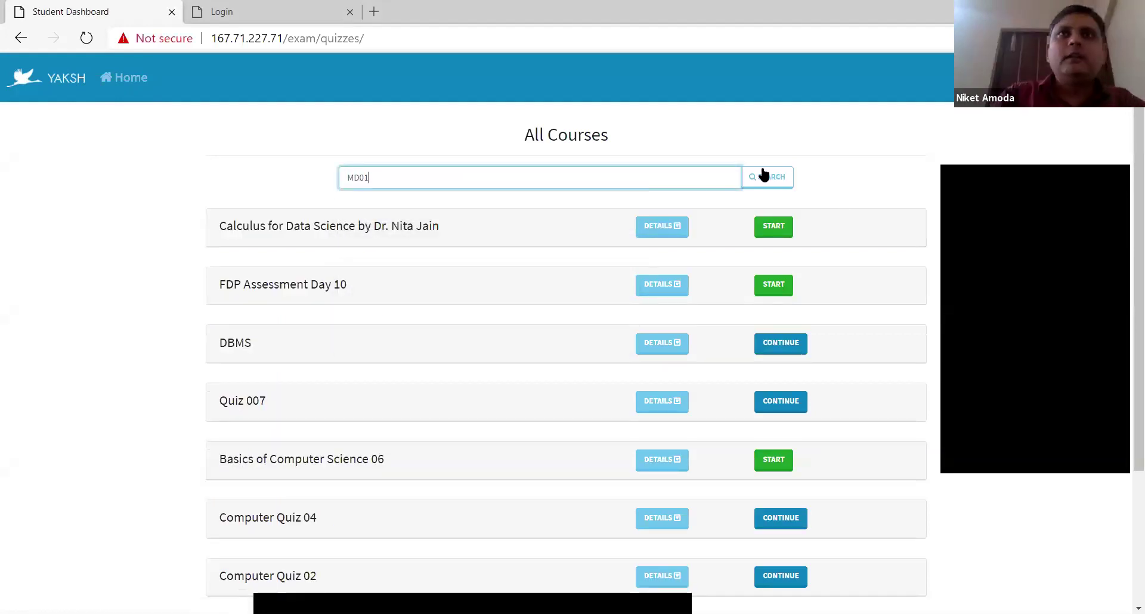
{"action": "left_click", "coordinate": [763, 179]}
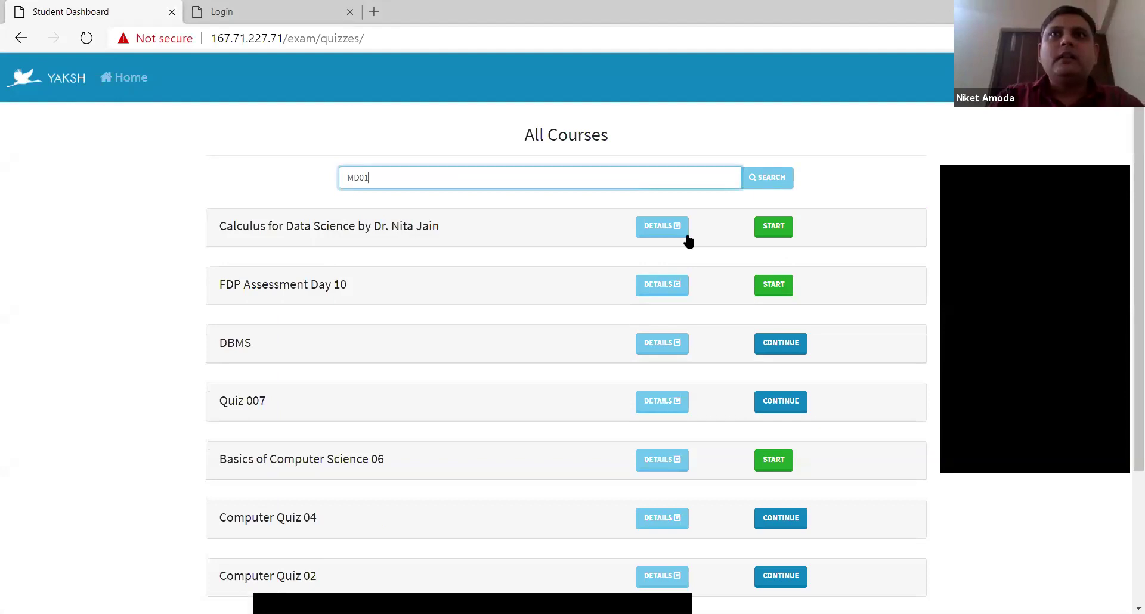
{"action": "key", "text": "Return"}
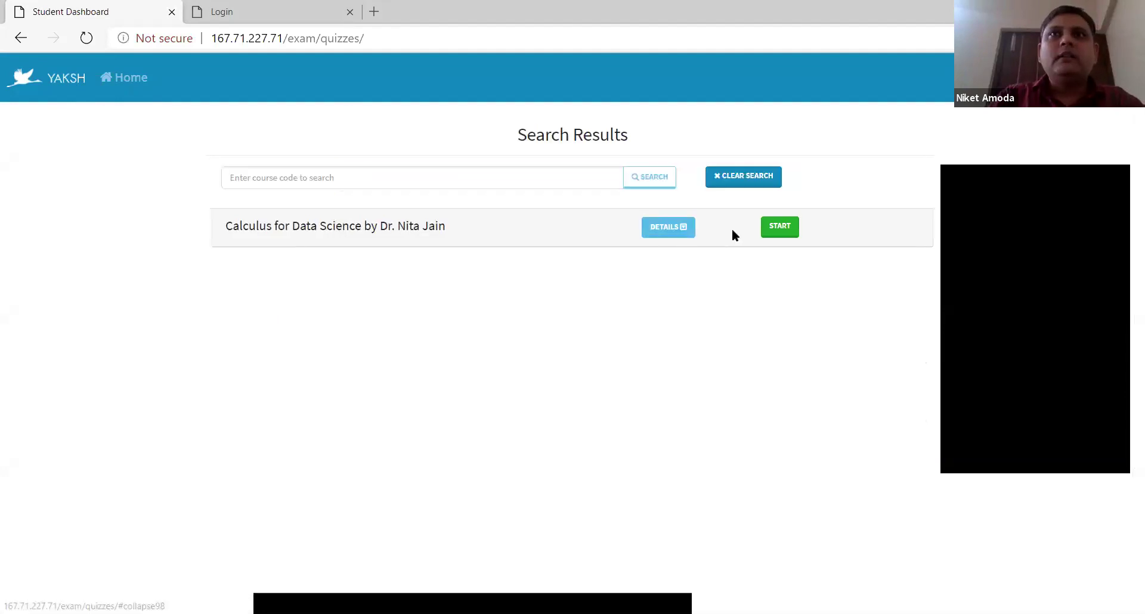
Expand the Calculus for Data Science result's details, showing its July 18, 2020 schedule and 0% progress.
{"action": "left_click", "coordinate": [770, 229]}
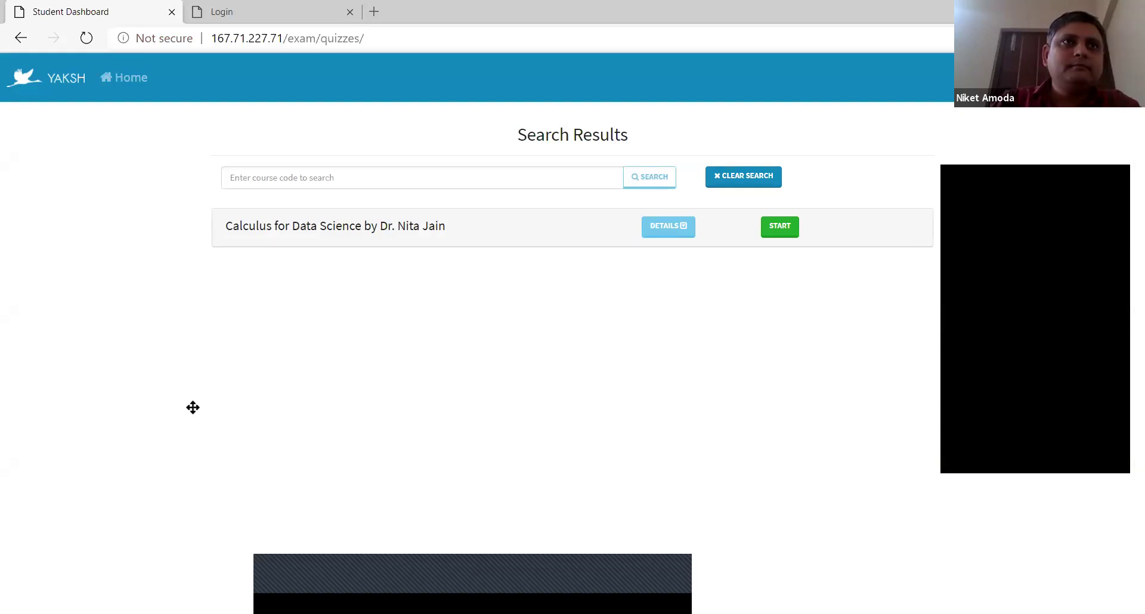
{"action": "left_click_drag", "start_coordinate": [193, 407], "coordinate": [184, 421]}
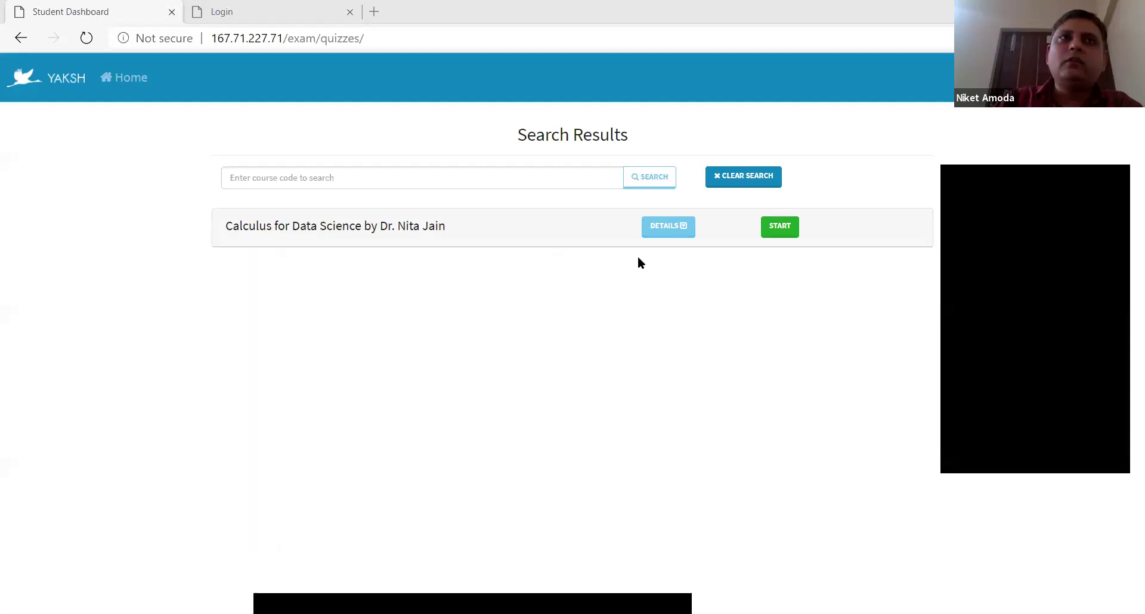
{"action": "left_click", "coordinate": [667, 226]}
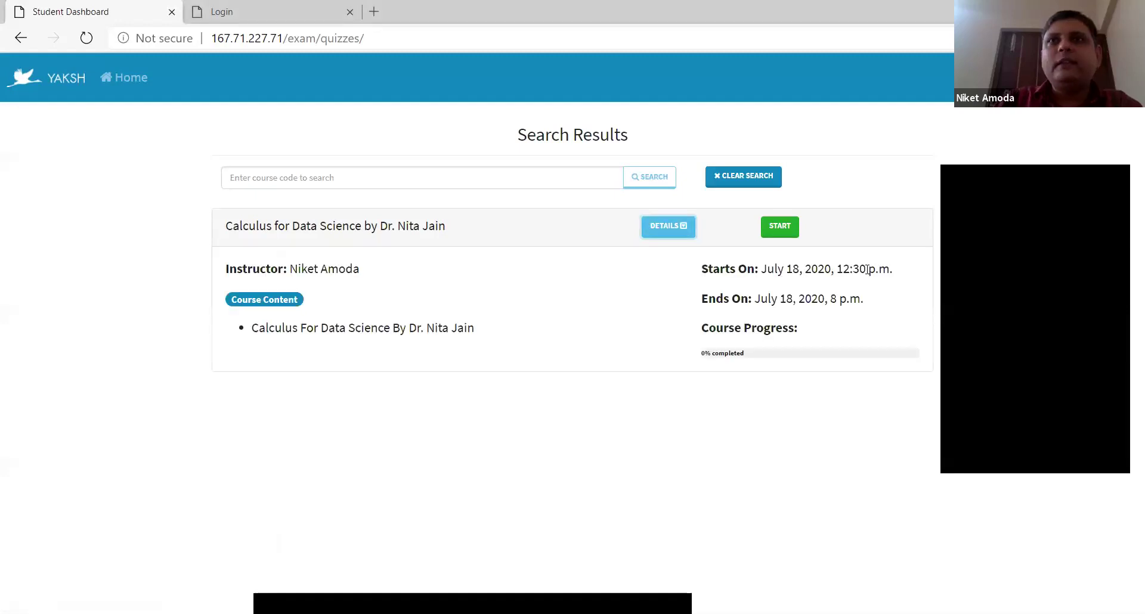